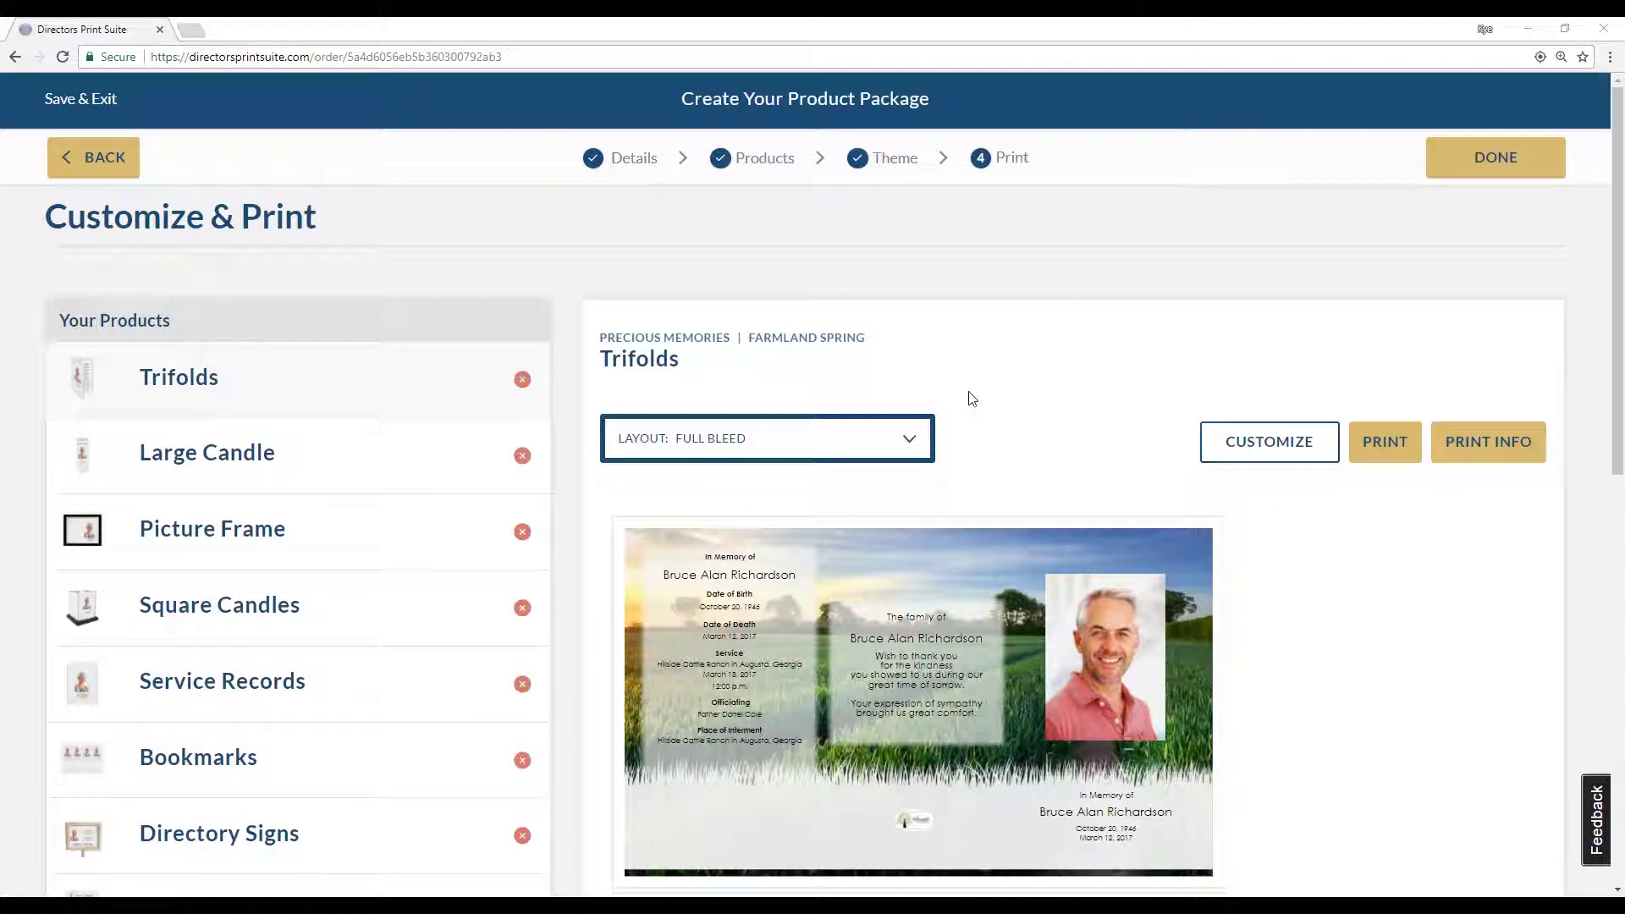
{"action": "scroll", "coordinate": [376, 602], "scroll_direction": "down", "scroll_amount": 1}
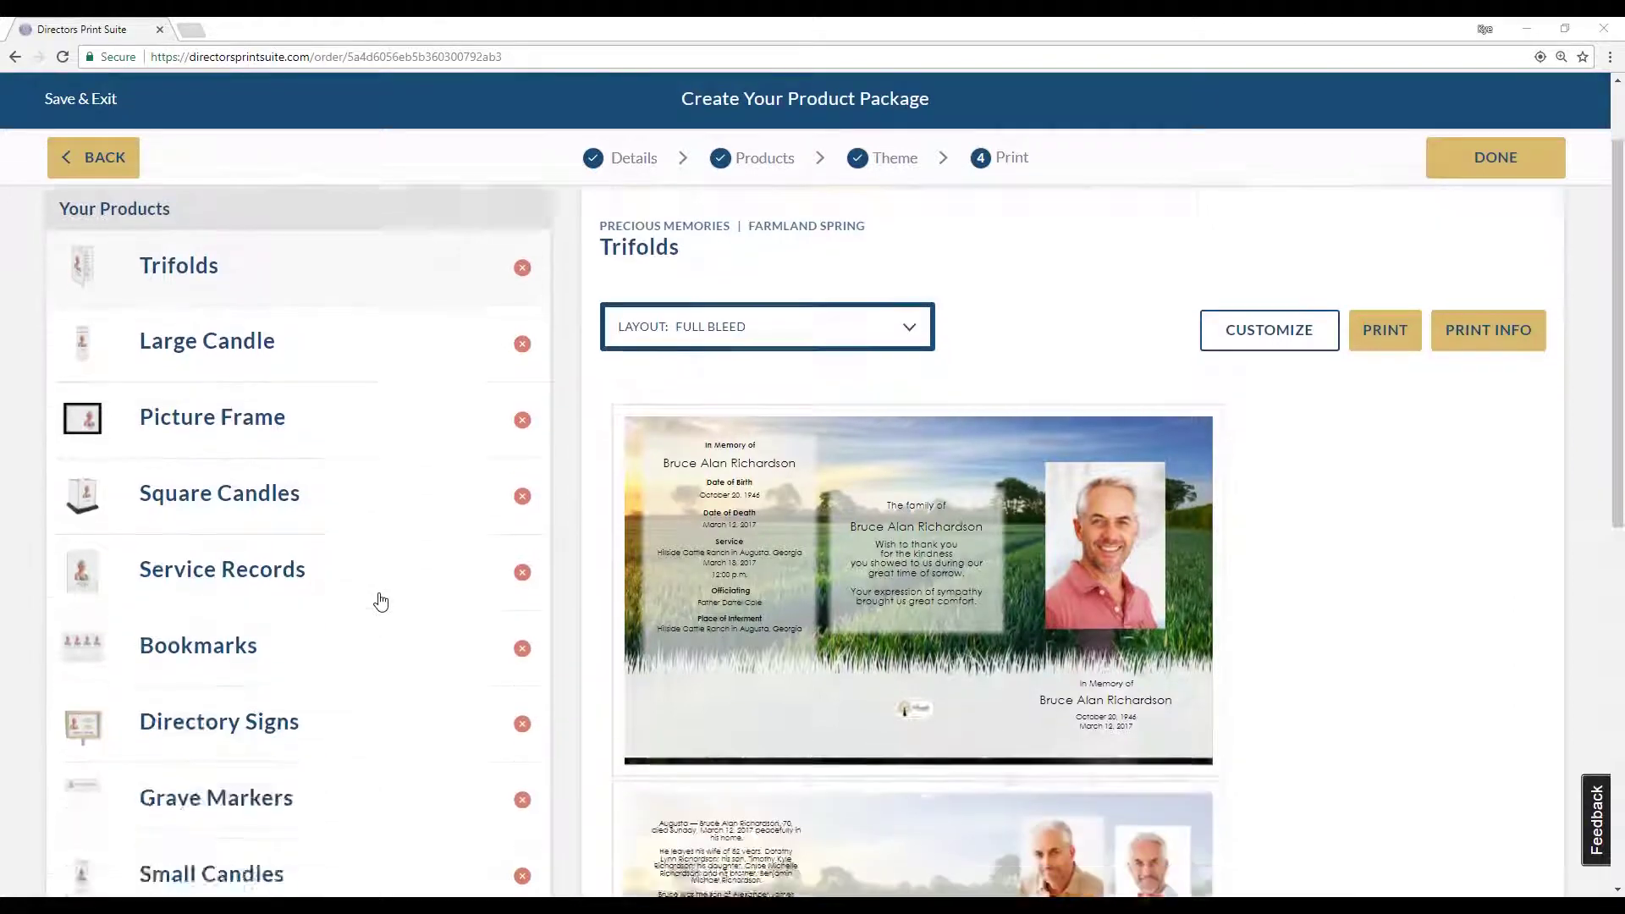
{"action": "scroll", "coordinate": [355, 648], "scroll_direction": "down", "scroll_amount": 3}
Preview the Church Bulletins product and keep its layout at Full Bleed
{"action": "left_click", "coordinate": [347, 787]}
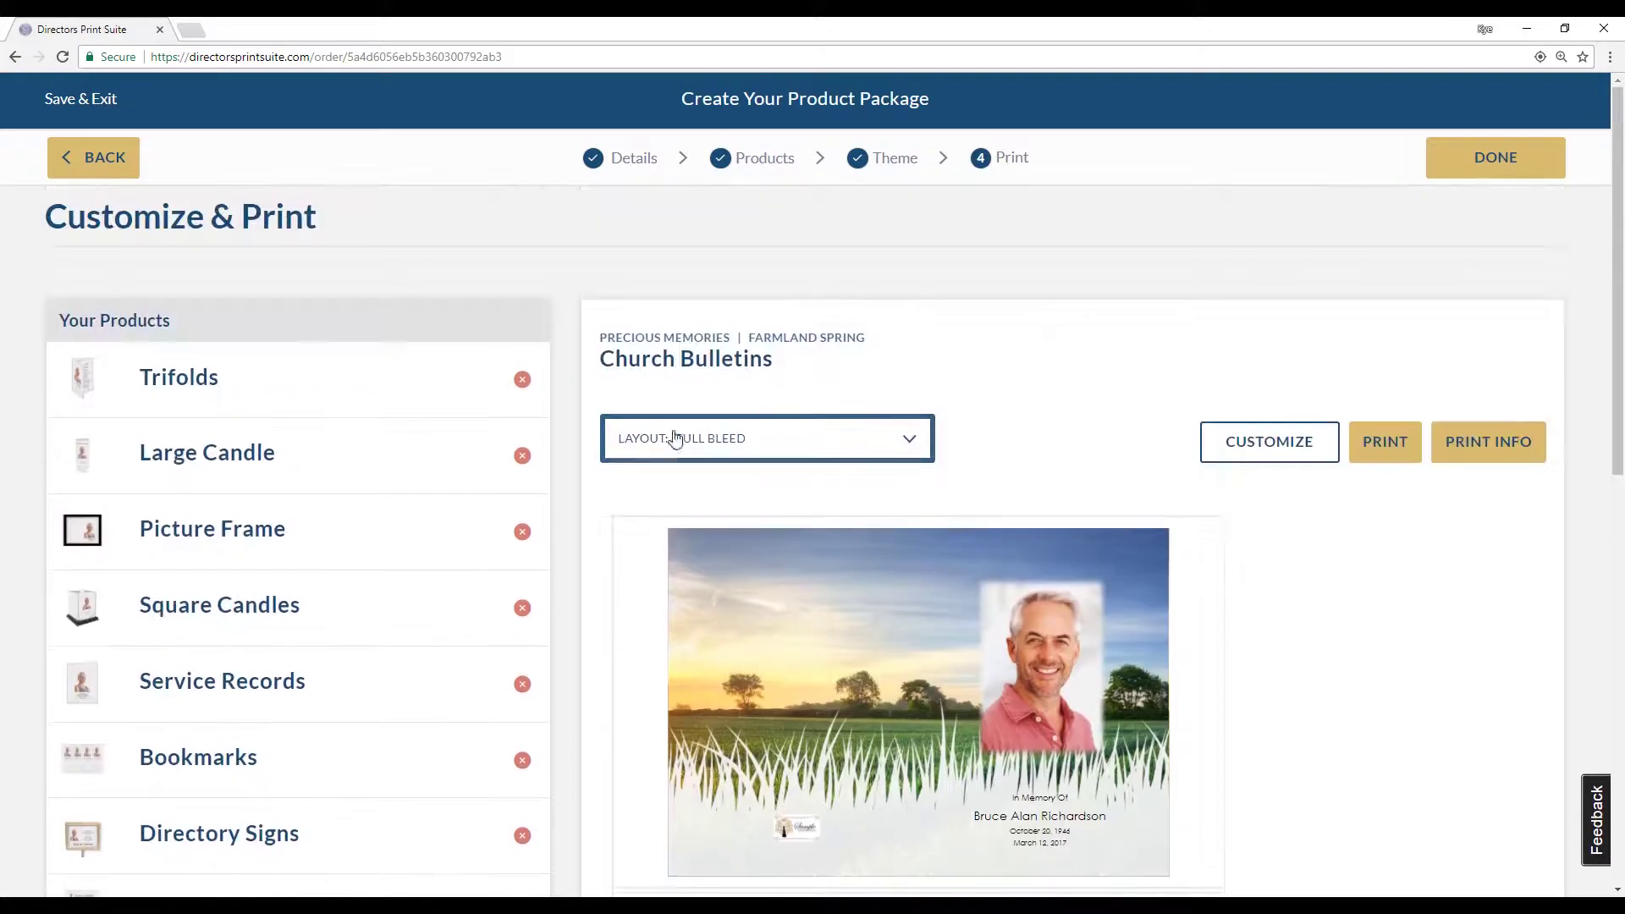
{"action": "left_click", "coordinate": [677, 436]}
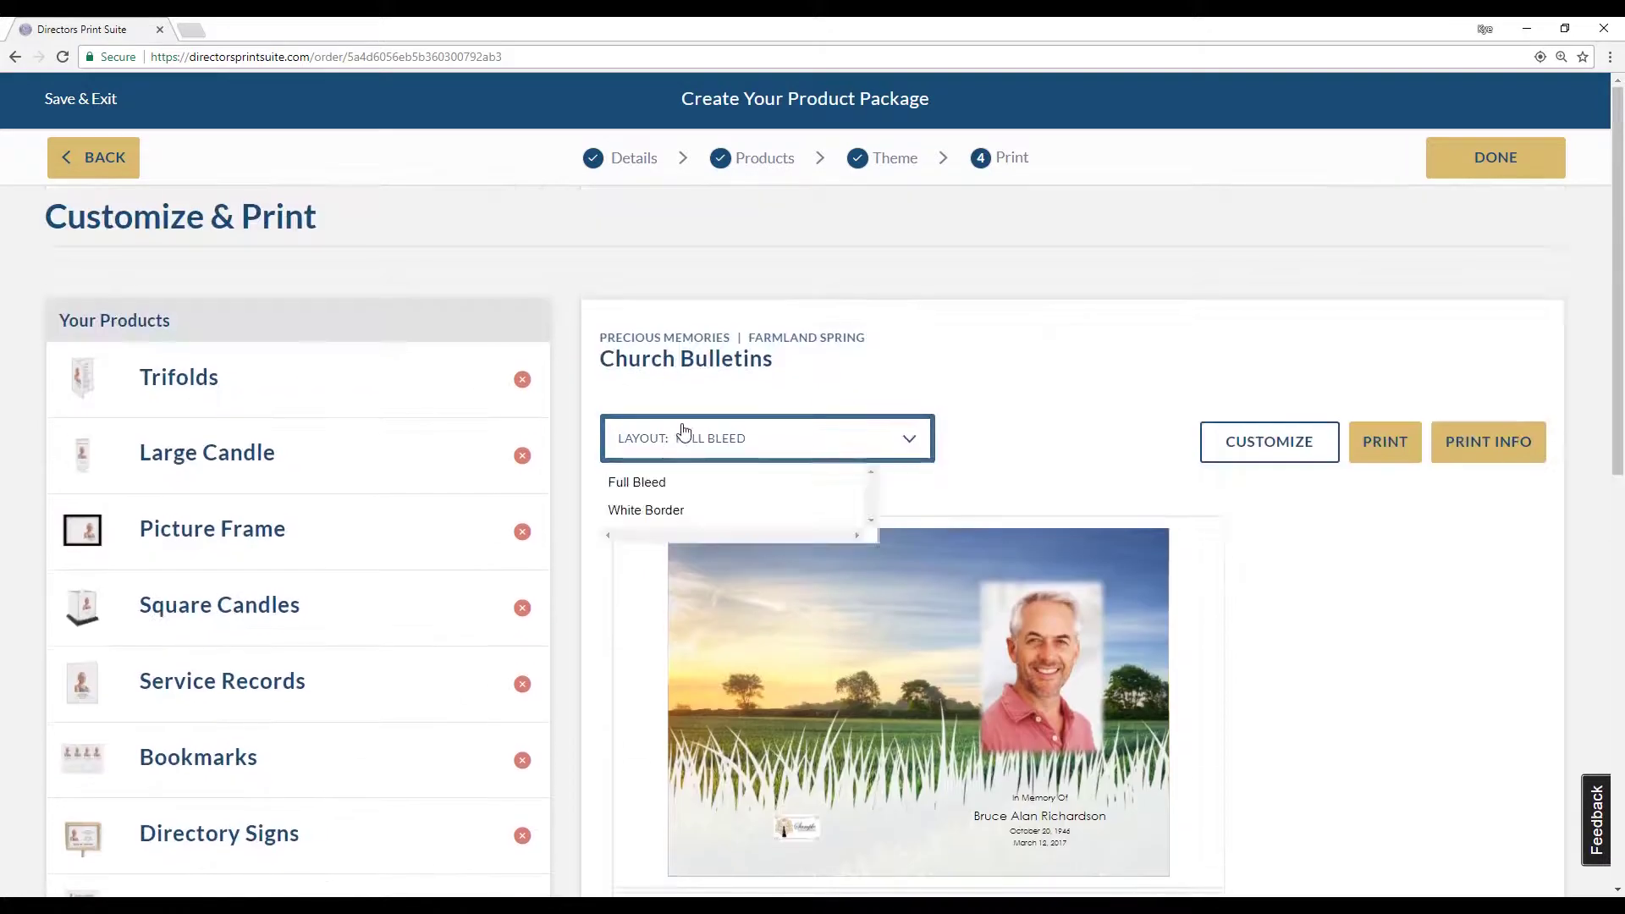
{"action": "left_click", "coordinate": [687, 482]}
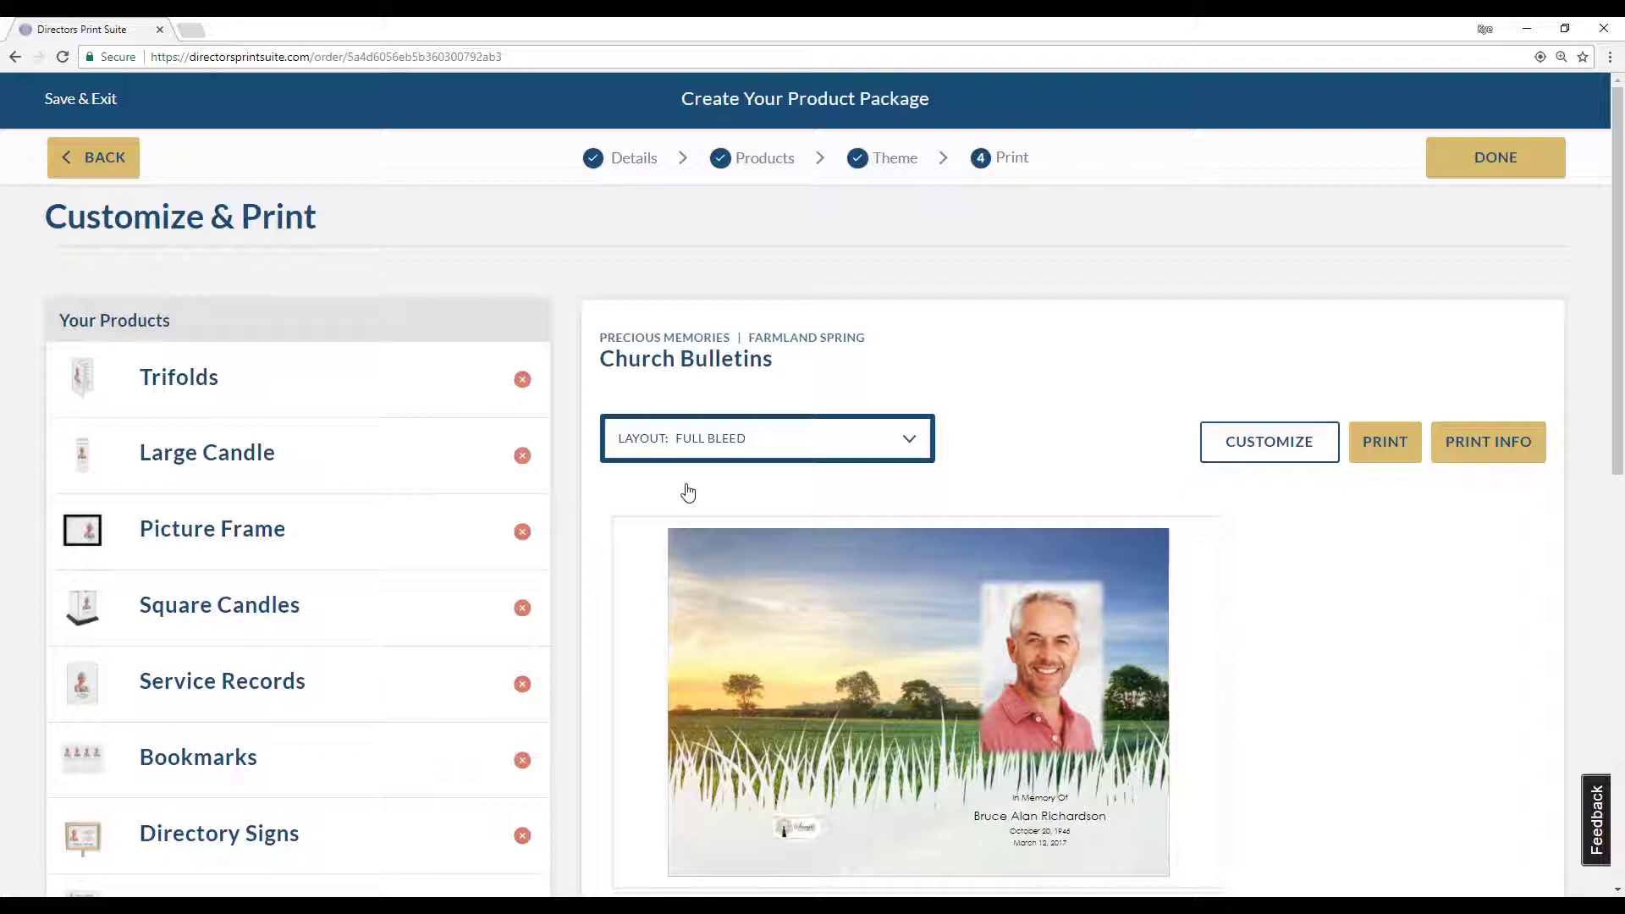
Review the Church Bulletins recommended print settings, then dismiss them with OKAY
{"action": "left_click", "coordinate": [1495, 451]}
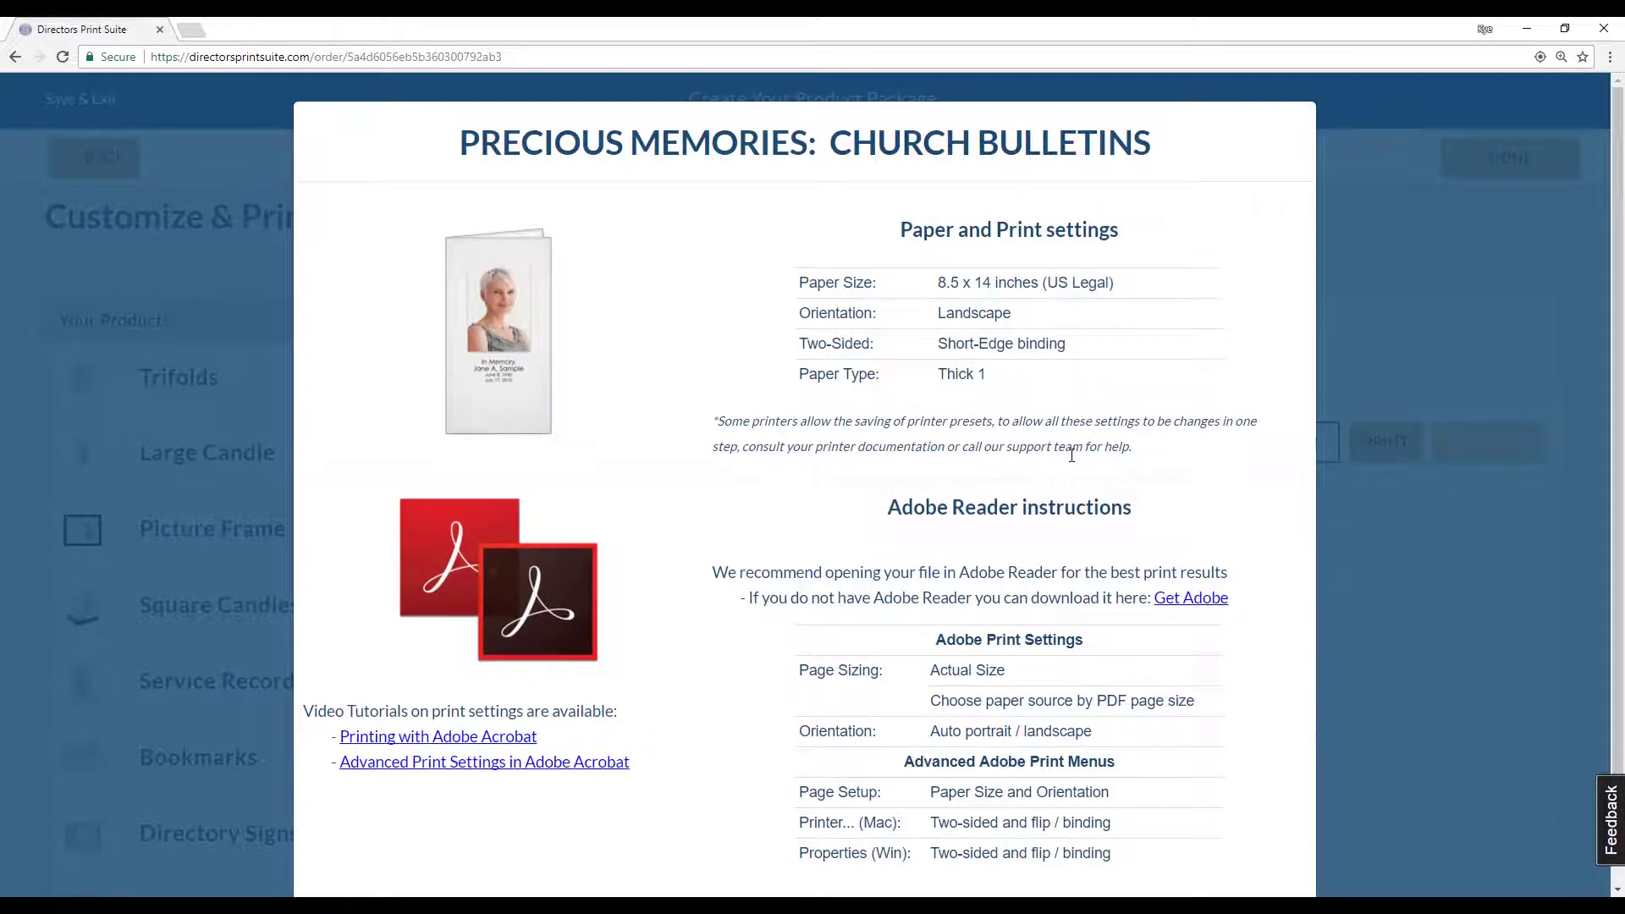
{"action": "scroll", "coordinate": [1071, 455], "scroll_direction": "down", "scroll_amount": 2}
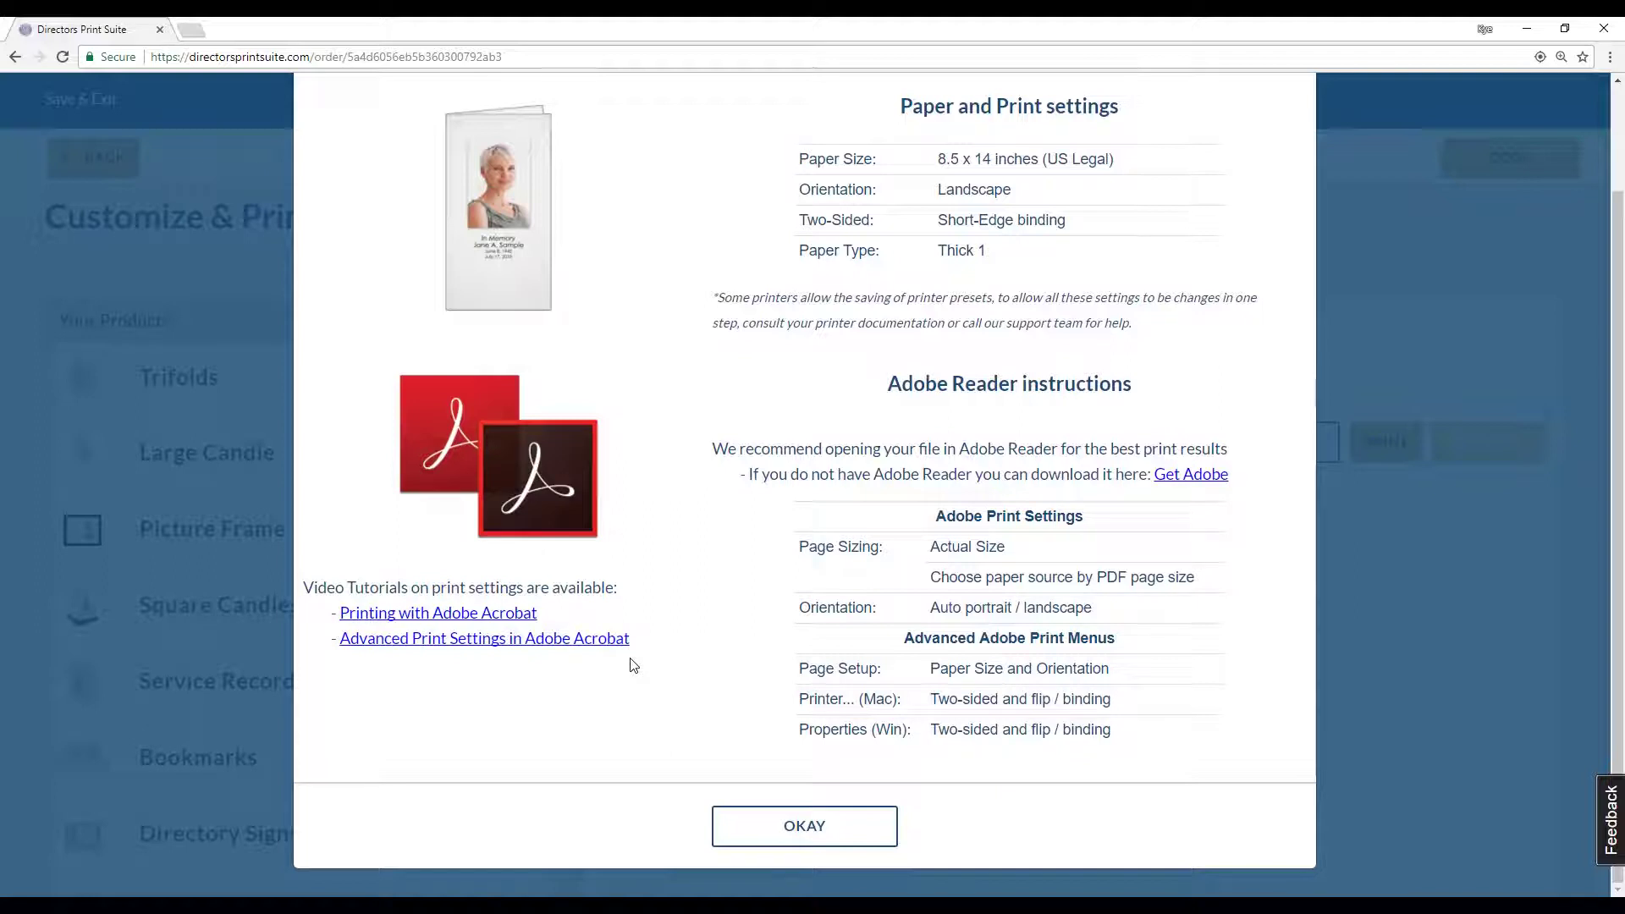
{"action": "left_click", "coordinate": [754, 827]}
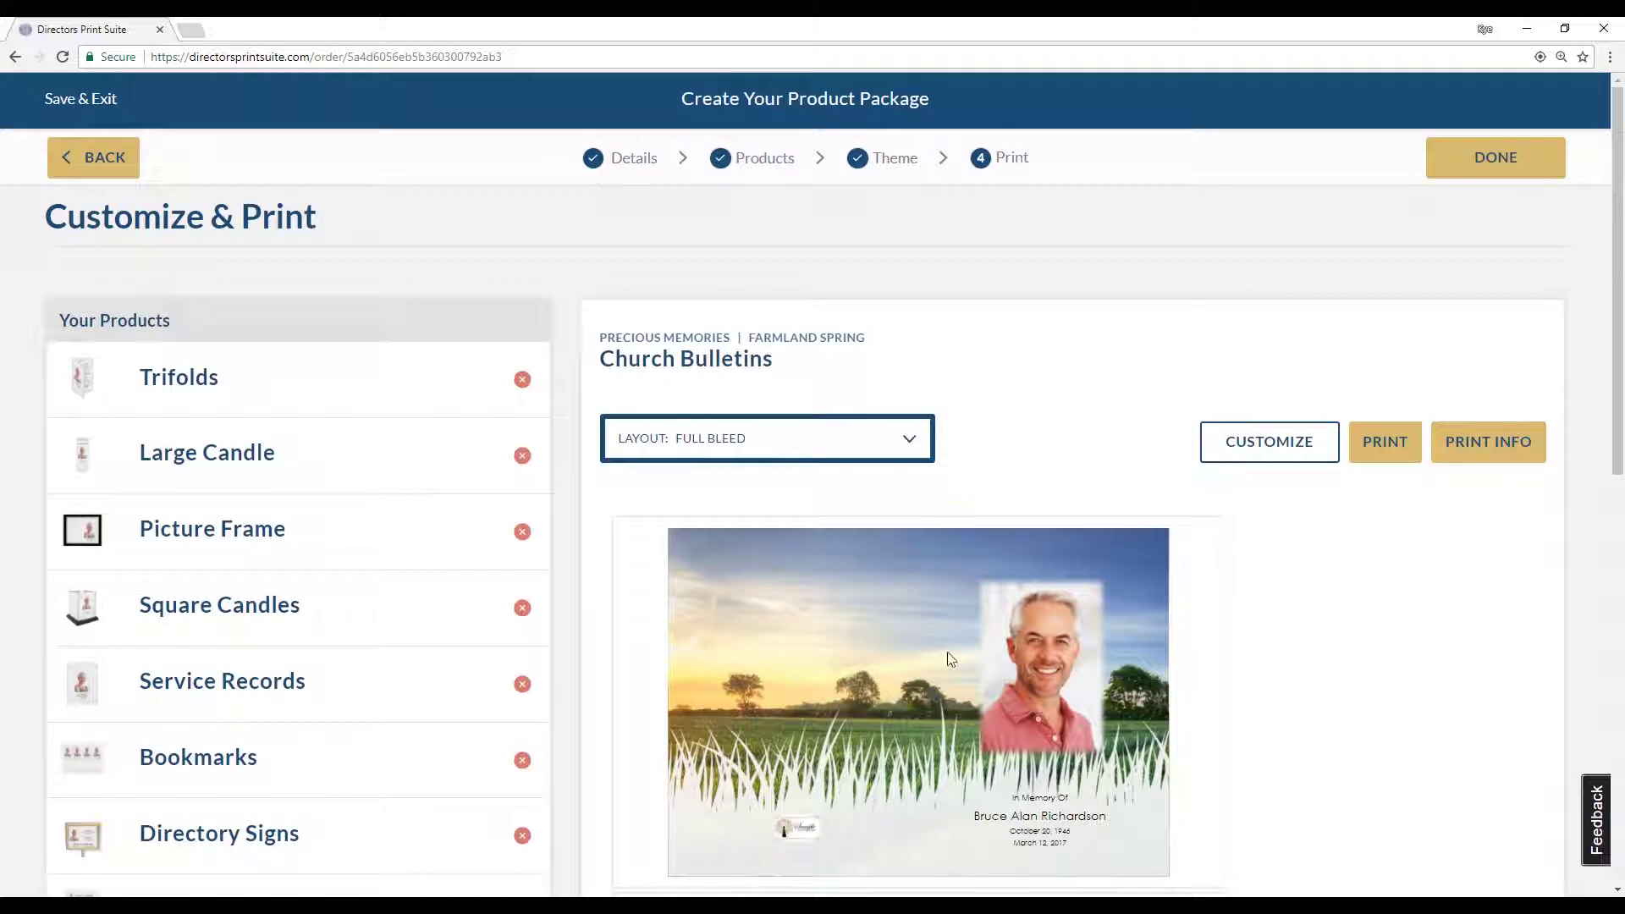
Generate the two-page full-bleed Church Bulletins PDF and open it in Adobe Acrobat
{"action": "left_click", "coordinate": [1391, 447]}
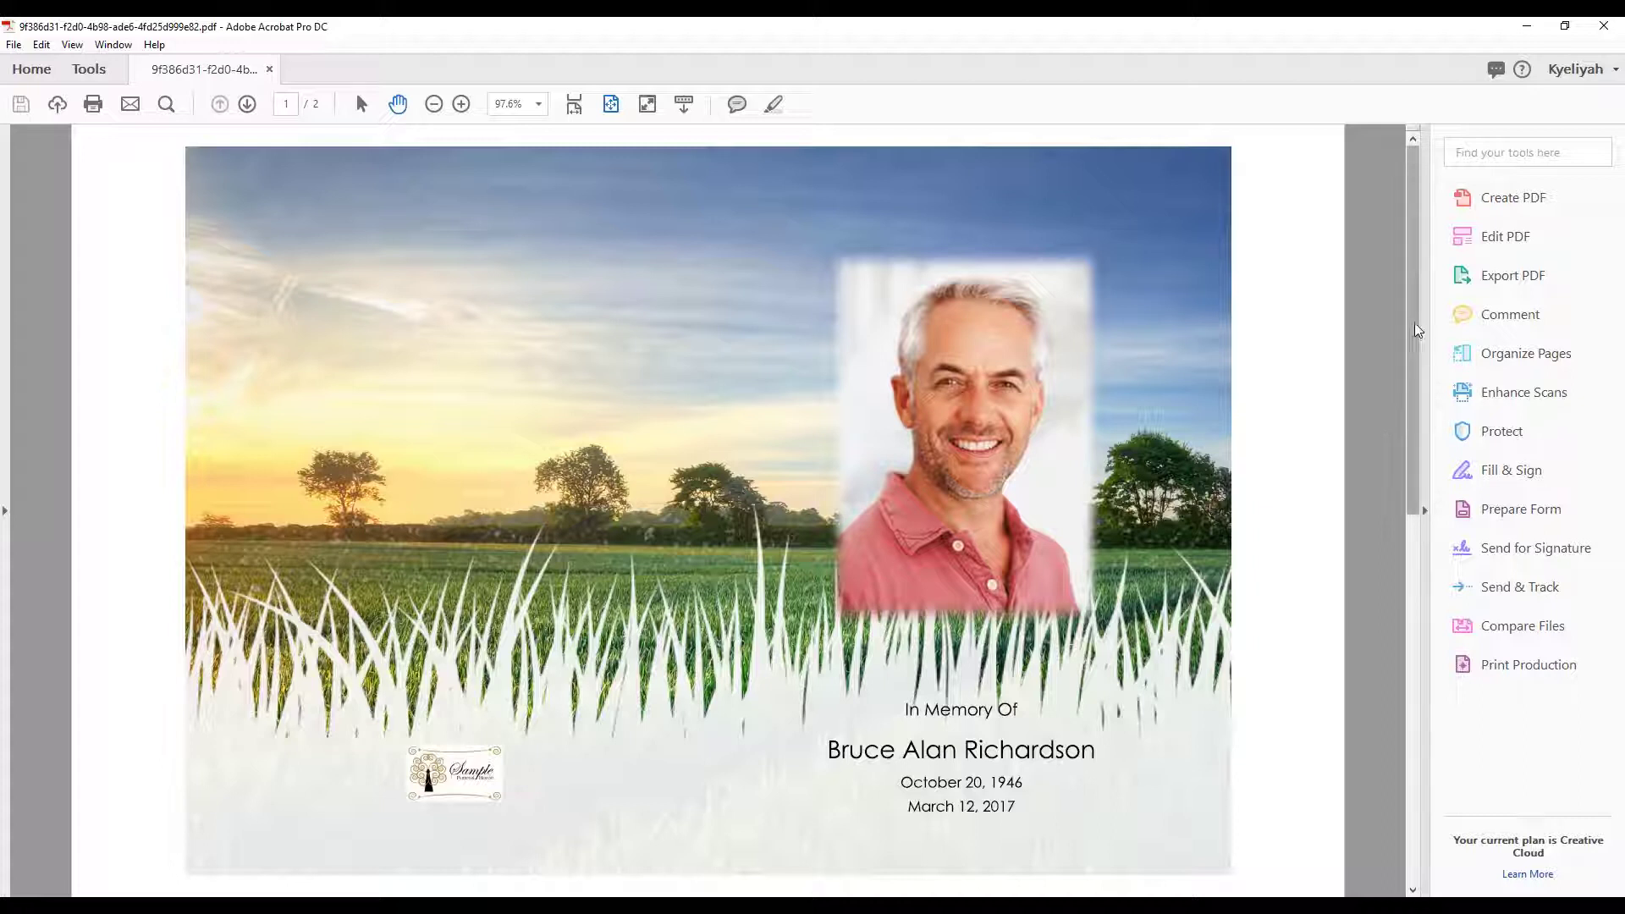
{"action": "left_click_drag", "start_coordinate": [1416, 353], "coordinate": [1409, 592]}
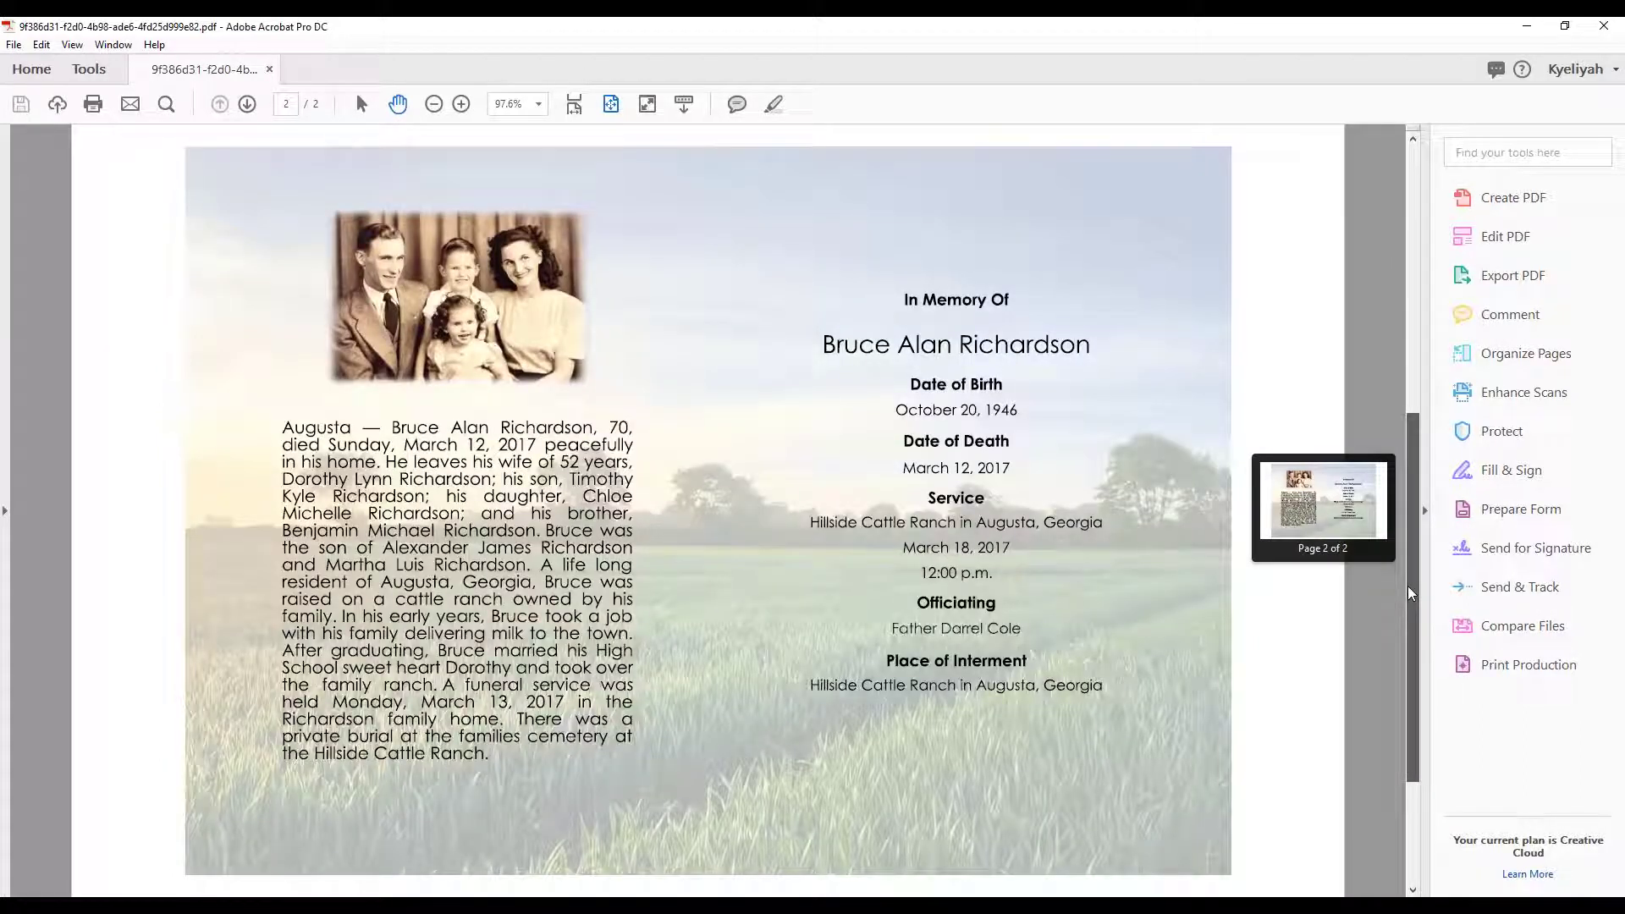
{"action": "left_click_drag", "start_coordinate": [1409, 593], "coordinate": [1414, 430]}
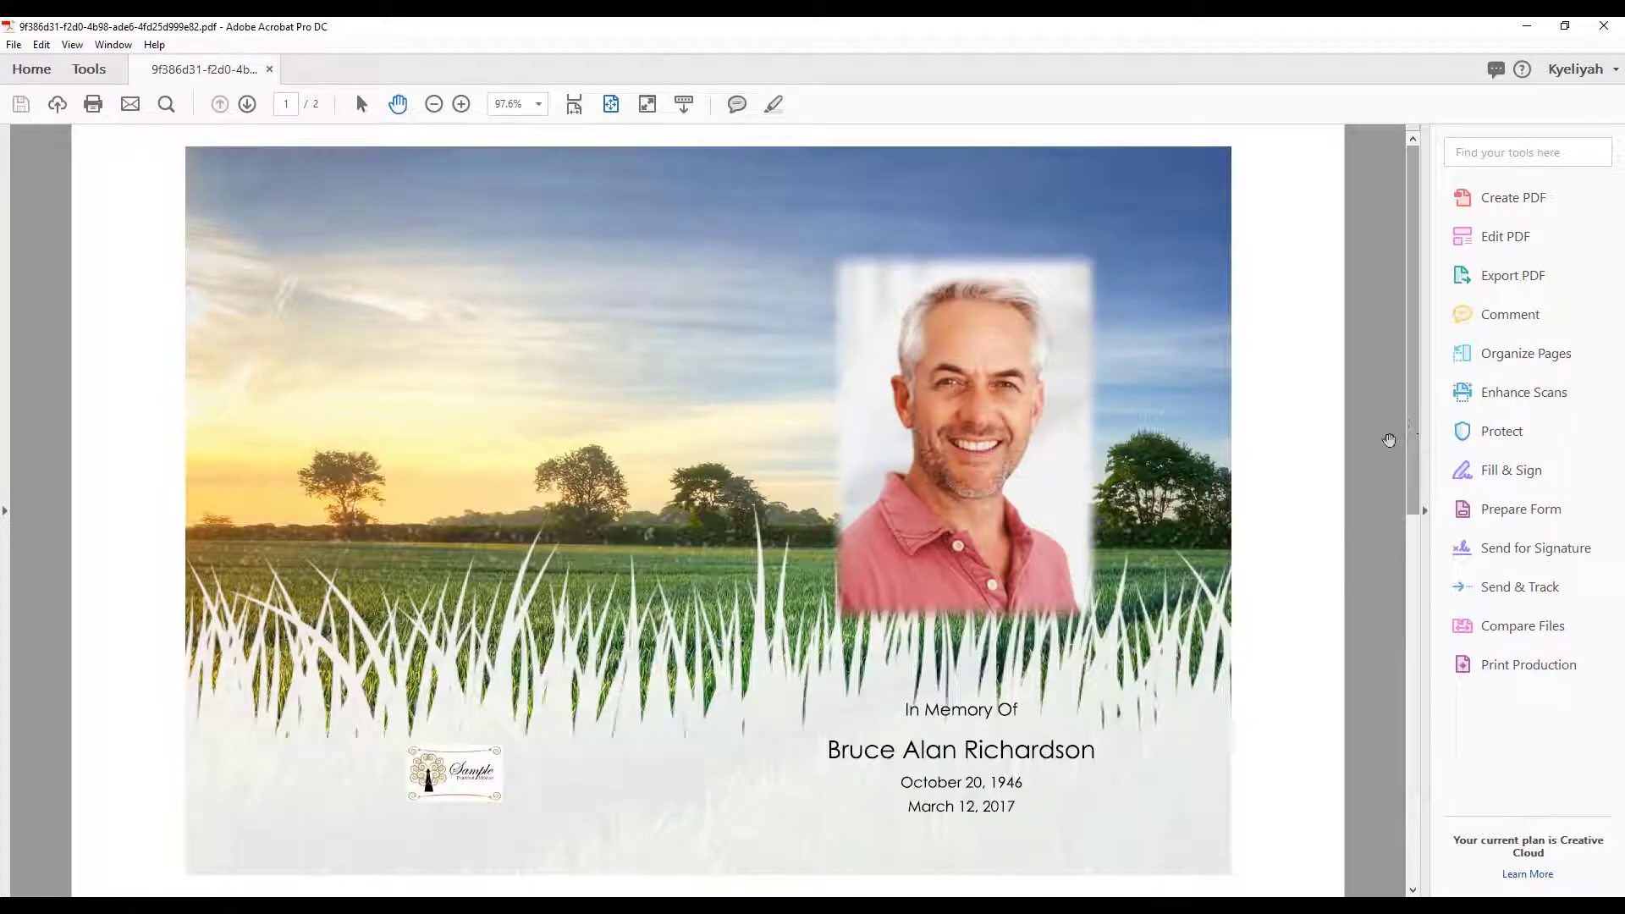
Open the bulletin's Print dialog with the Accounting printer selected
{"action": "left_click", "coordinate": [13, 44]}
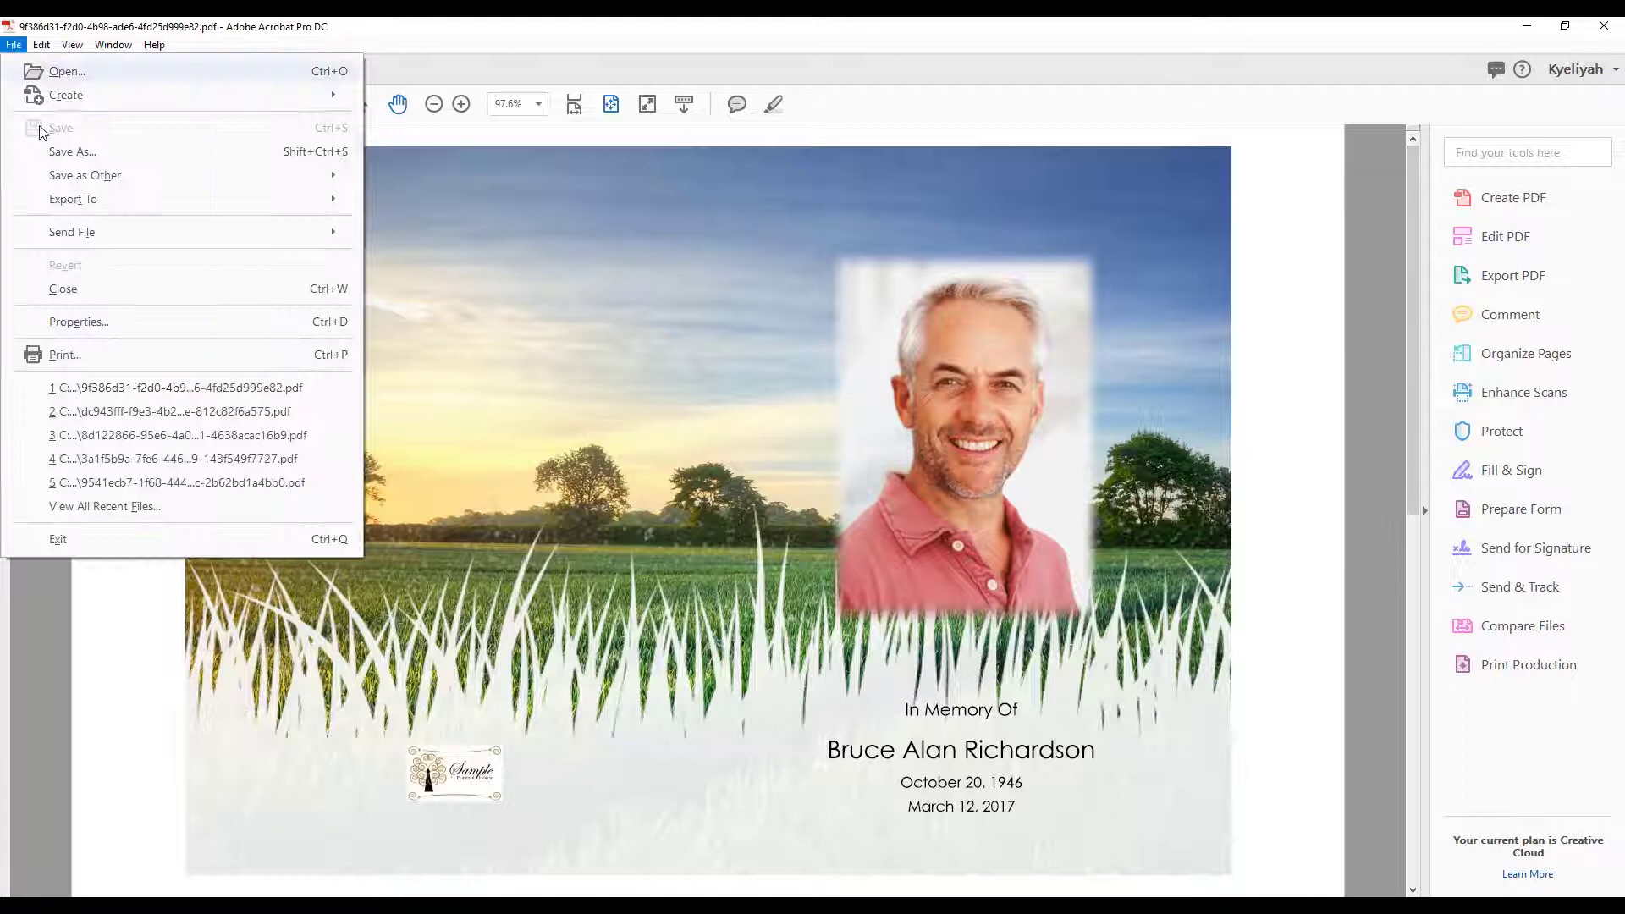
{"action": "left_click", "coordinate": [107, 359]}
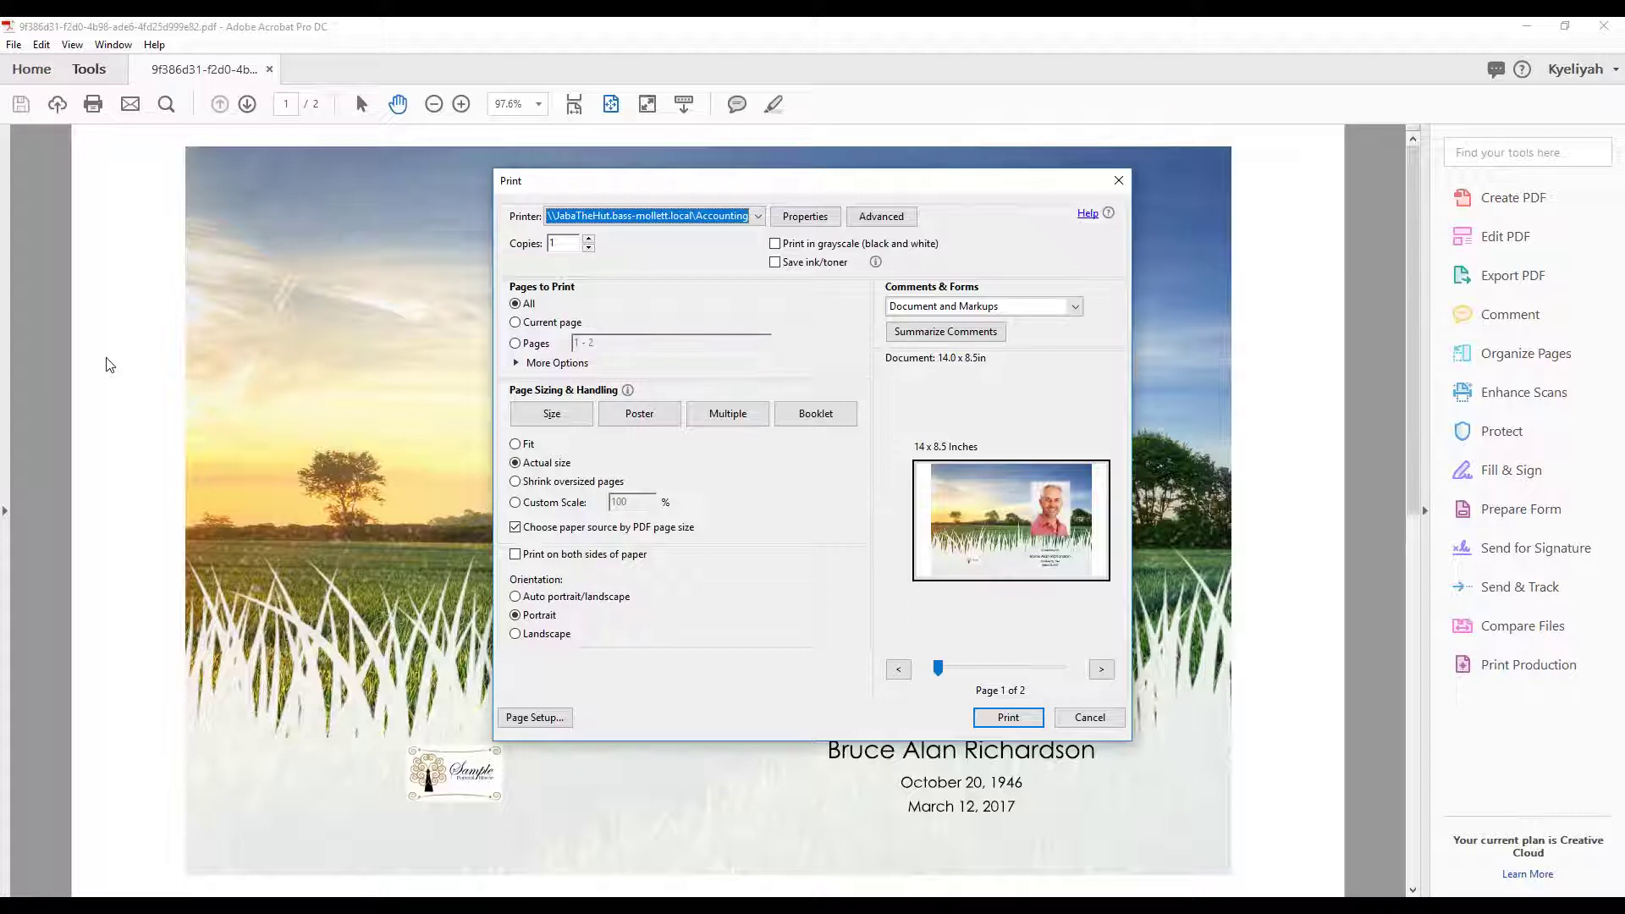
{"action": "left_click", "coordinate": [631, 217]}
{"action": "left_click", "coordinate": [633, 230]}
Enable two-sided printing flipped on the short edge, in landscape orientation
{"action": "left_click", "coordinate": [636, 556]}
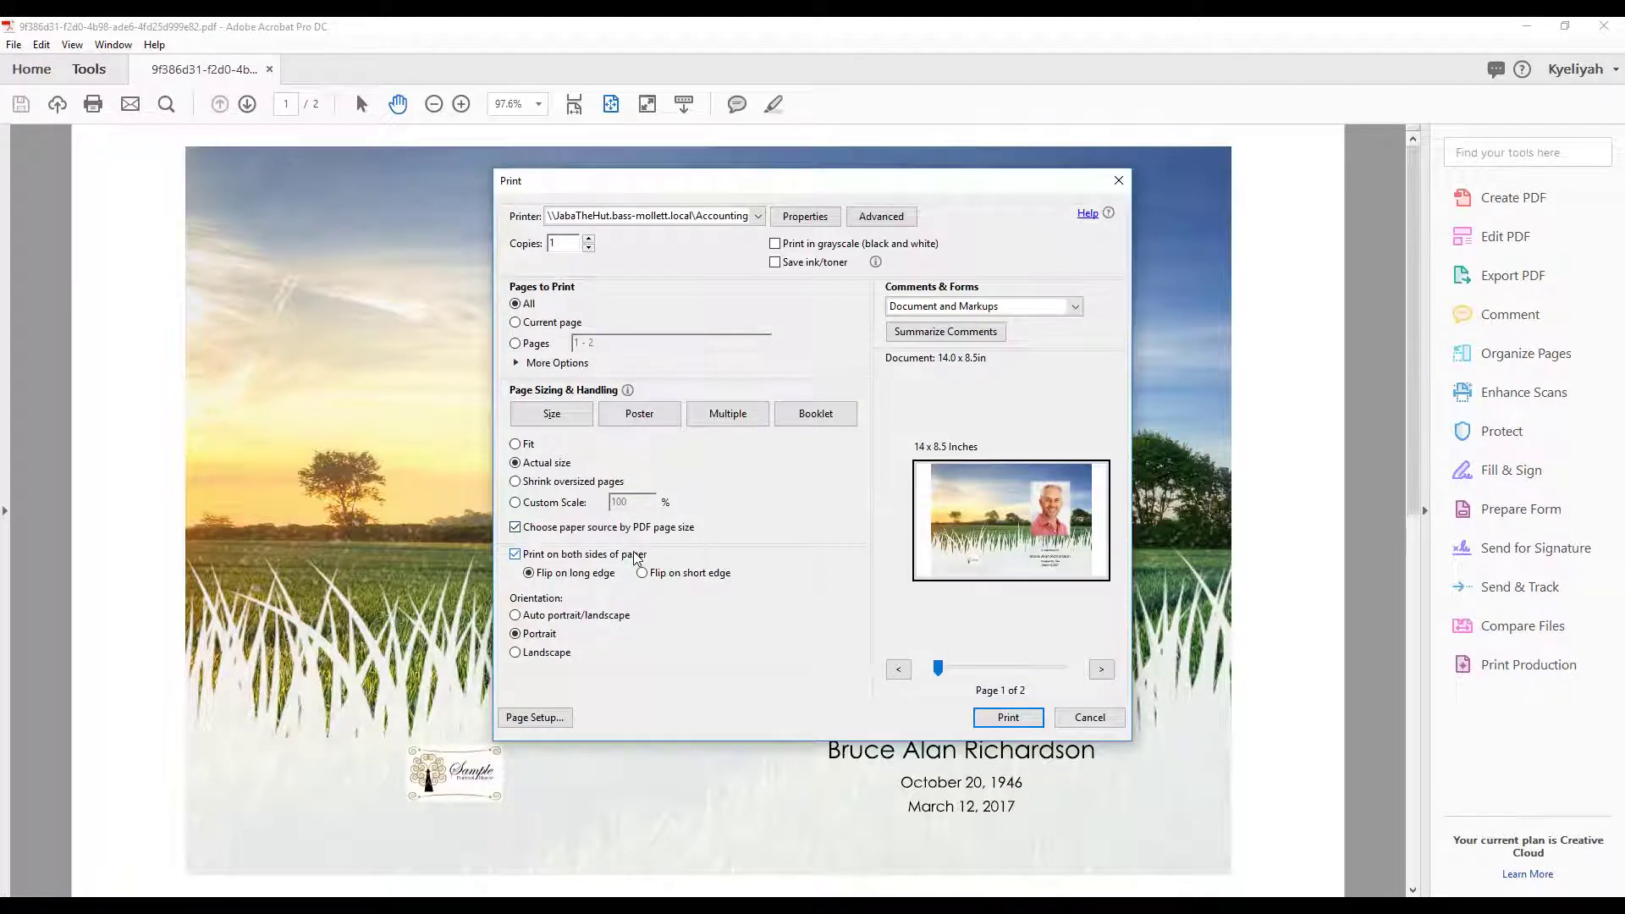
{"action": "left_click", "coordinate": [700, 579]}
{"action": "left_click", "coordinate": [539, 658]}
Set the Accounting printer's properties to Legal 8.5 x 14 paper in color
{"action": "left_click", "coordinate": [807, 217]}
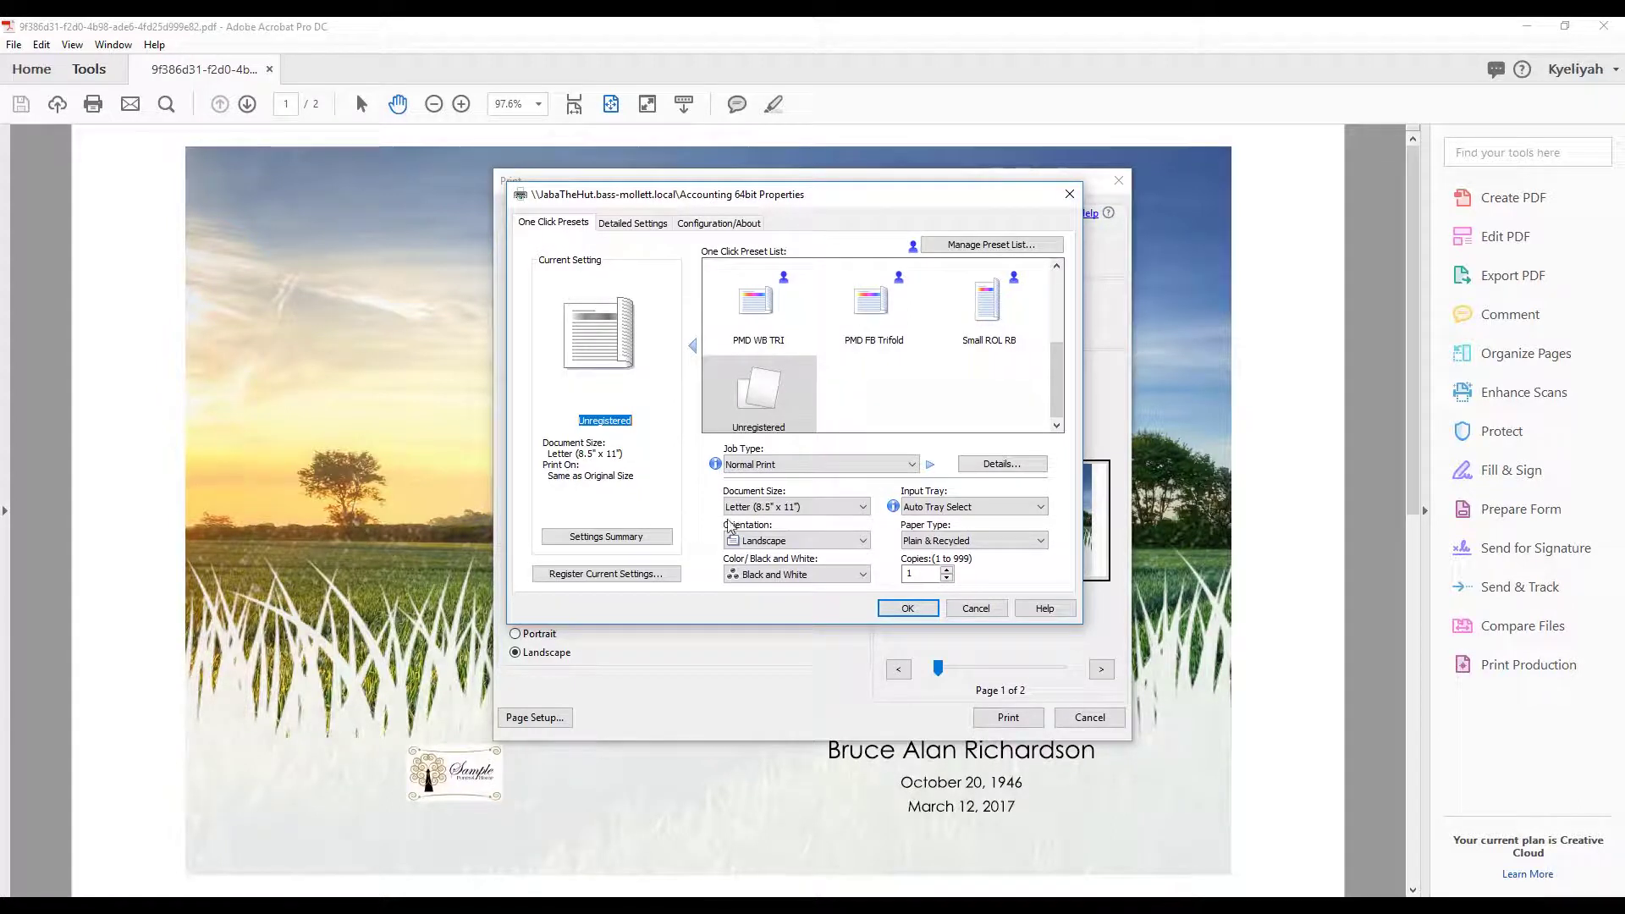
{"action": "left_click", "coordinate": [779, 508]}
{"action": "scroll", "coordinate": [780, 540], "scroll_direction": "up", "scroll_amount": 1}
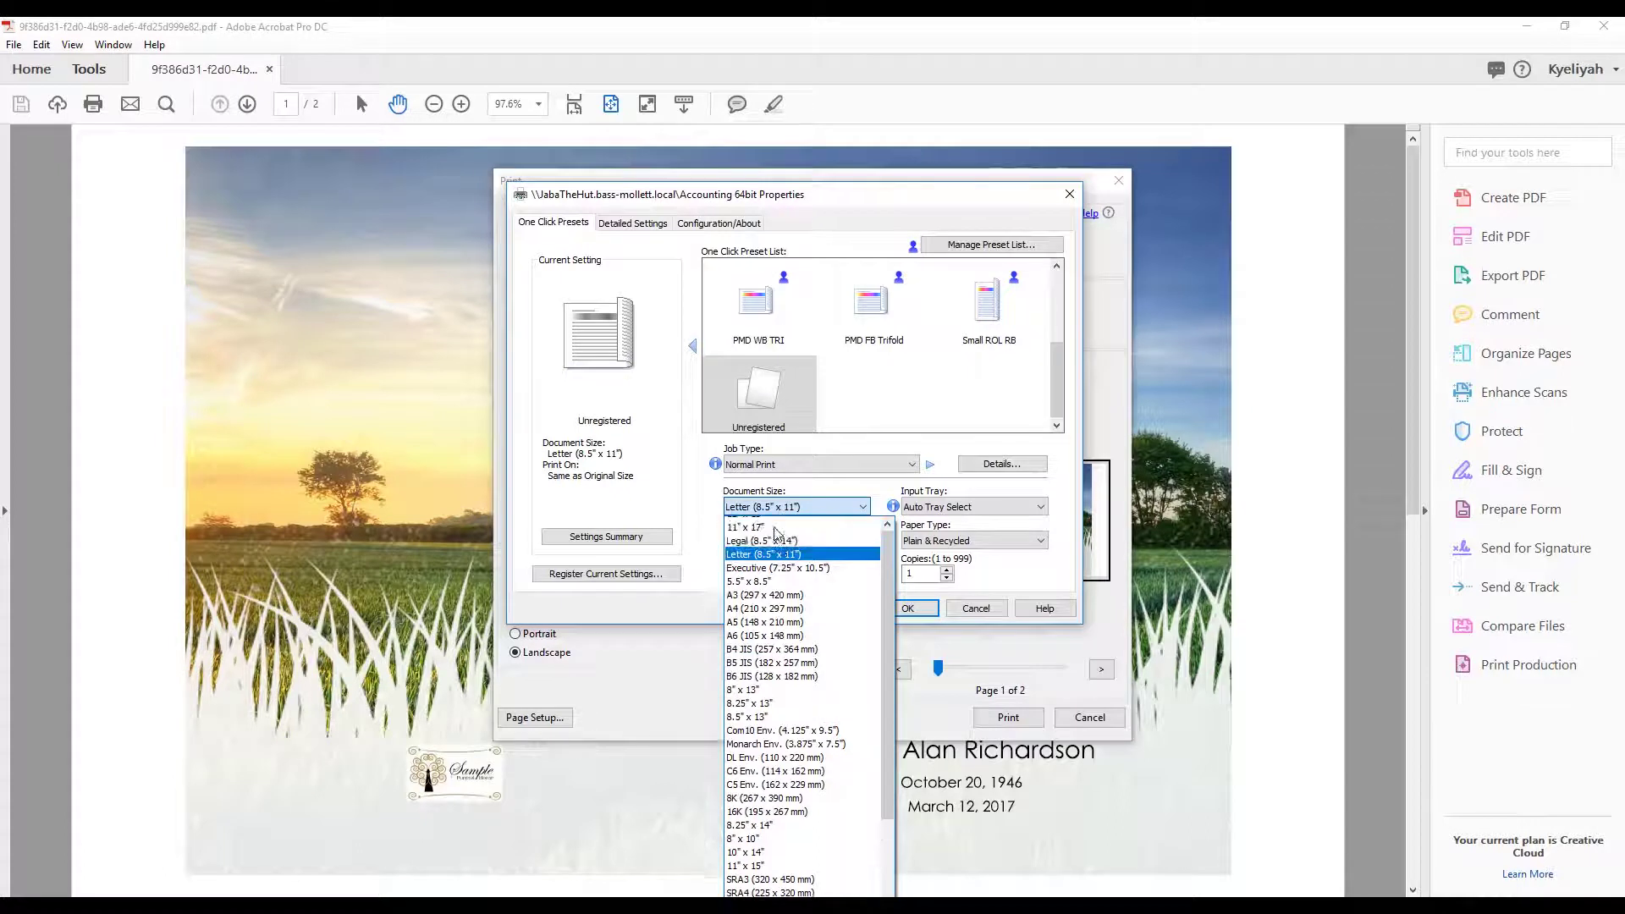
{"action": "left_click", "coordinate": [779, 554]}
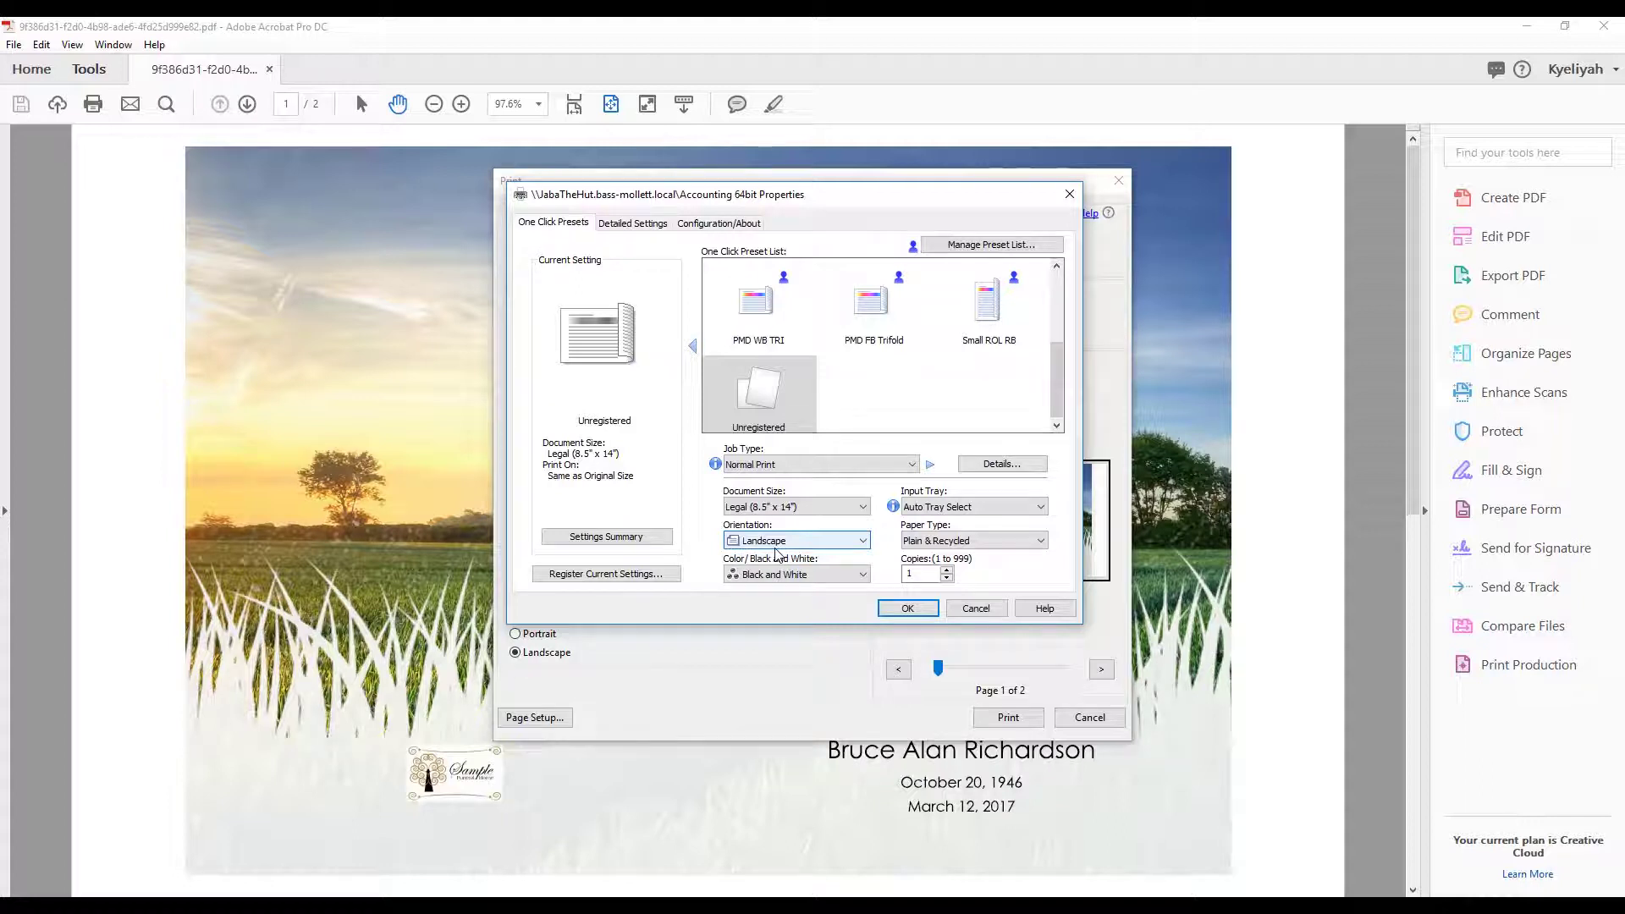
{"action": "left_click", "coordinate": [750, 578]}
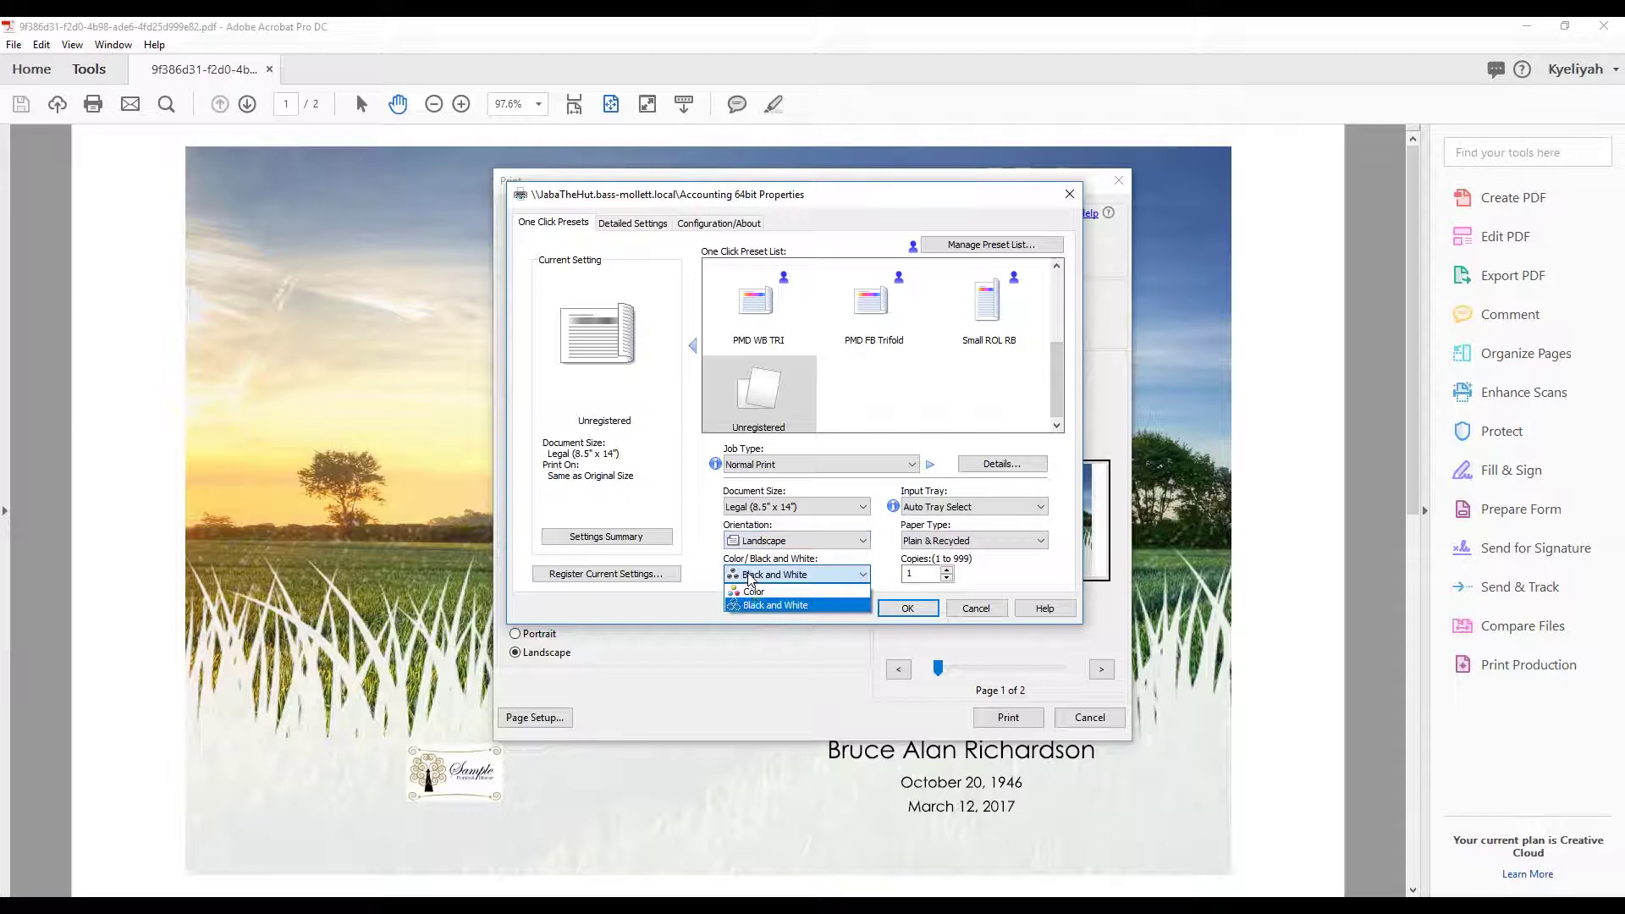
{"action": "left_click", "coordinate": [753, 592]}
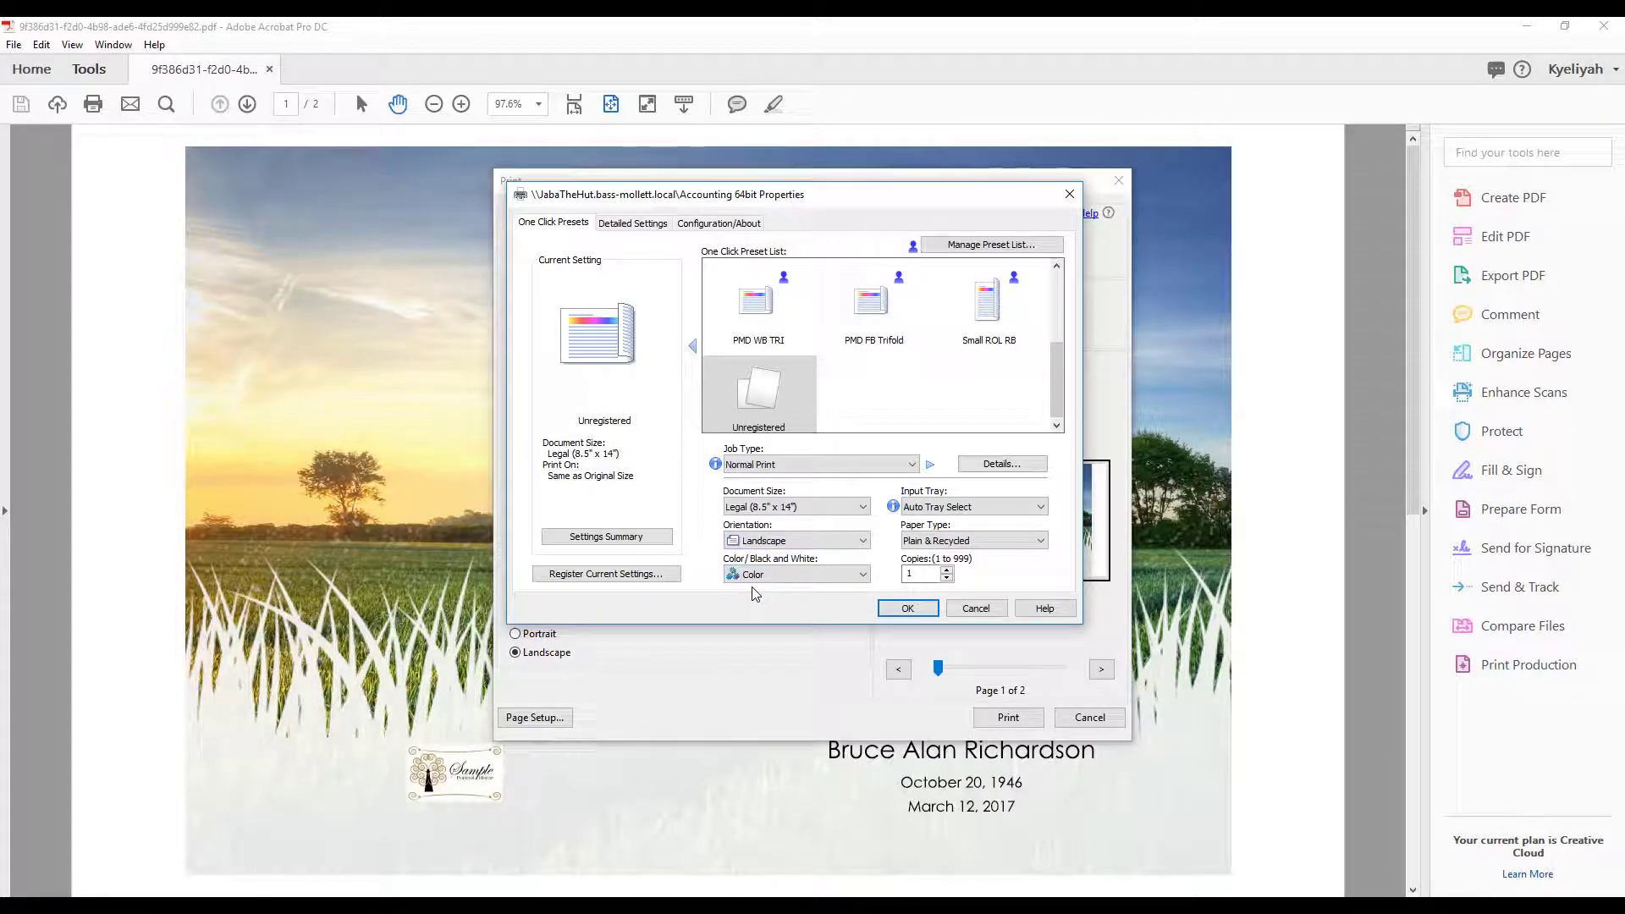
Feed paper from the Bypass Tray with Thick 1 paper type
{"action": "left_click", "coordinate": [955, 514]}
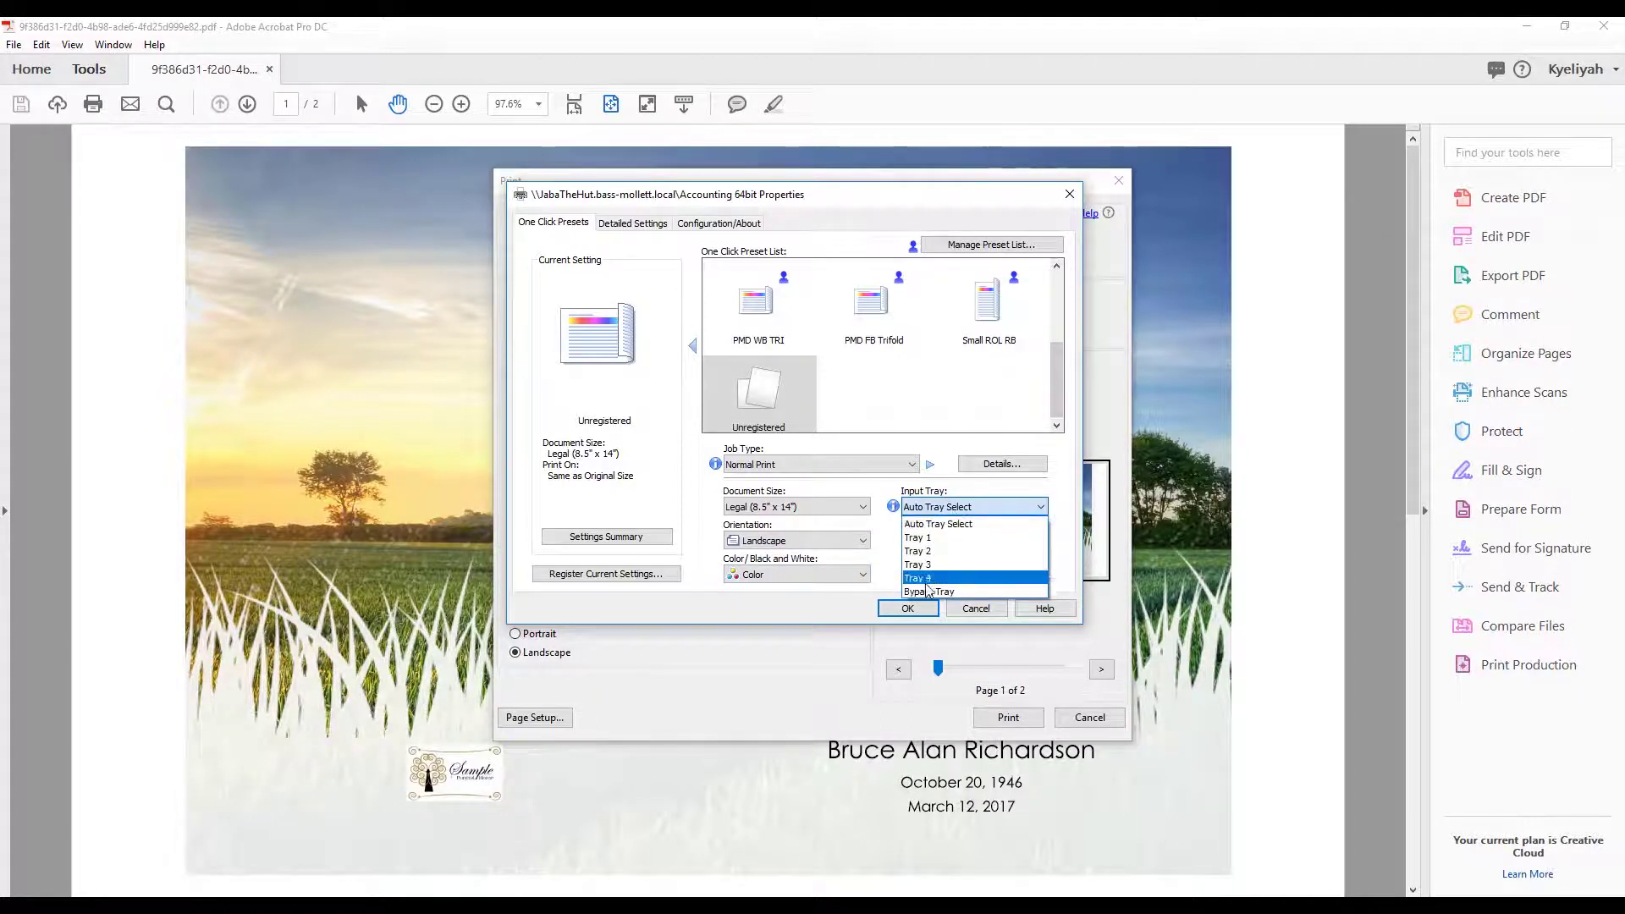
{"action": "left_click", "coordinate": [929, 591]}
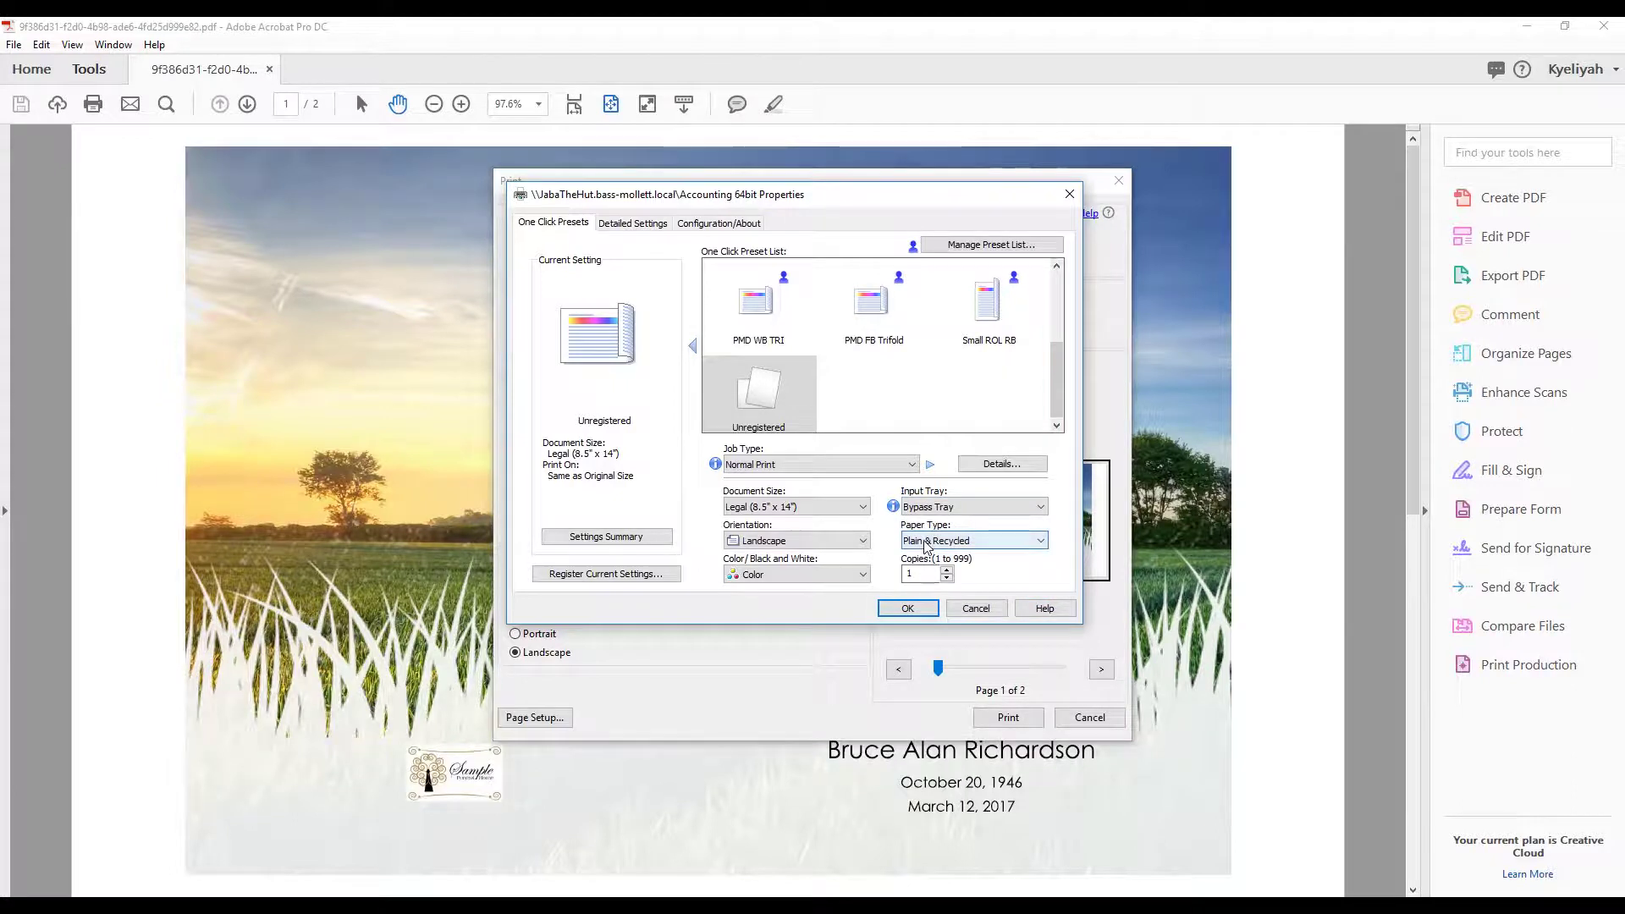
{"action": "left_click", "coordinate": [927, 544]}
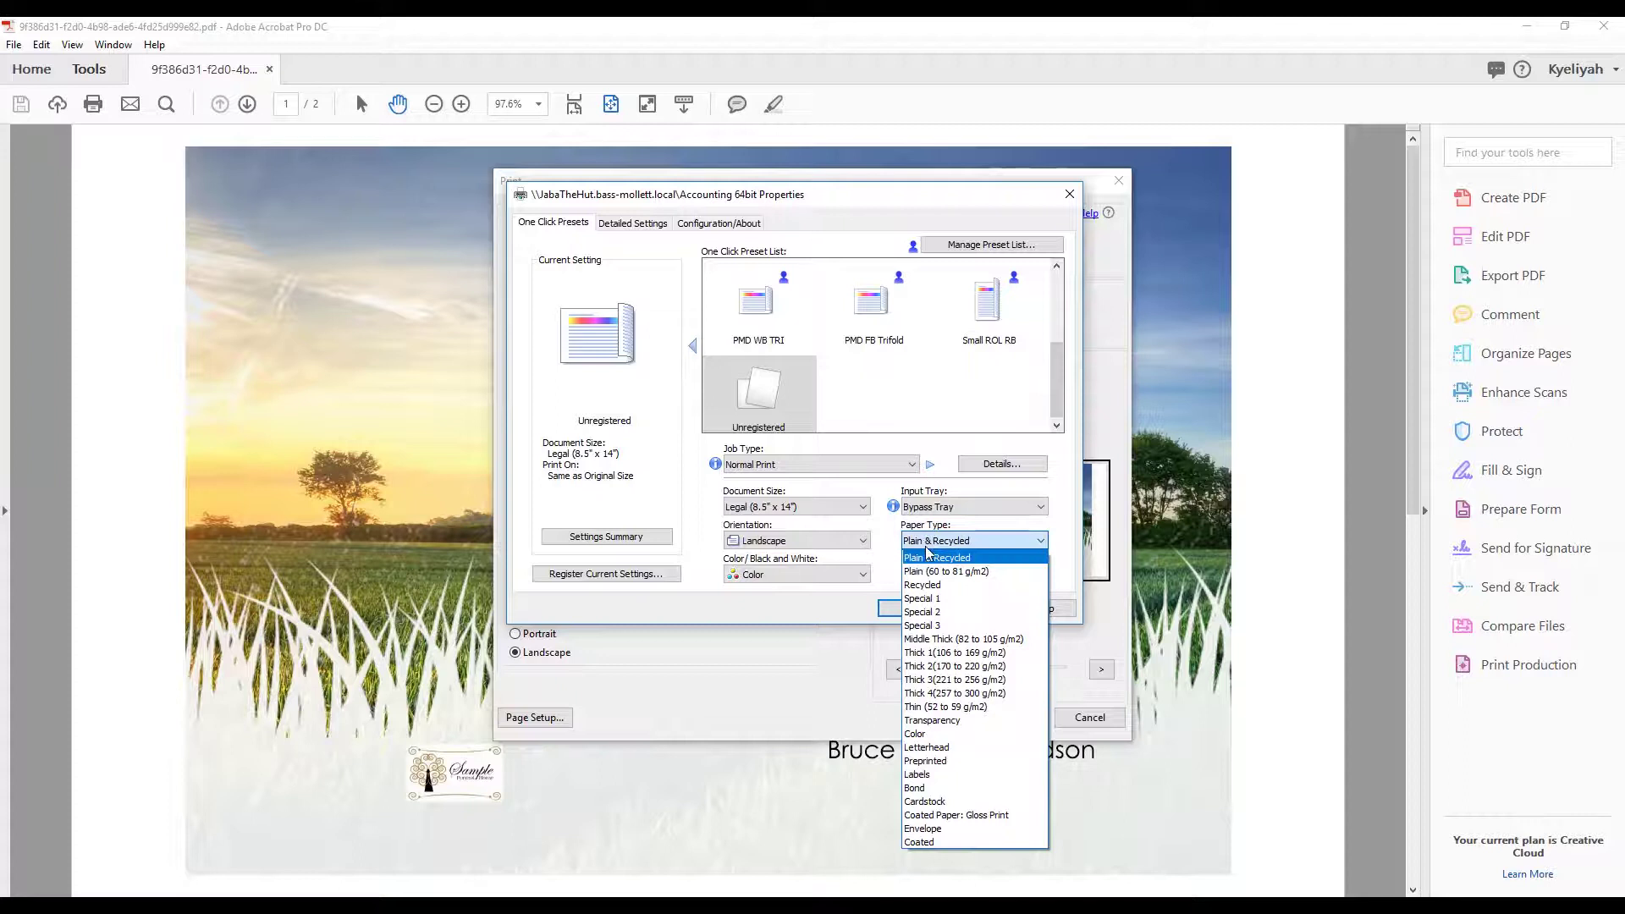
{"action": "left_click", "coordinate": [928, 653]}
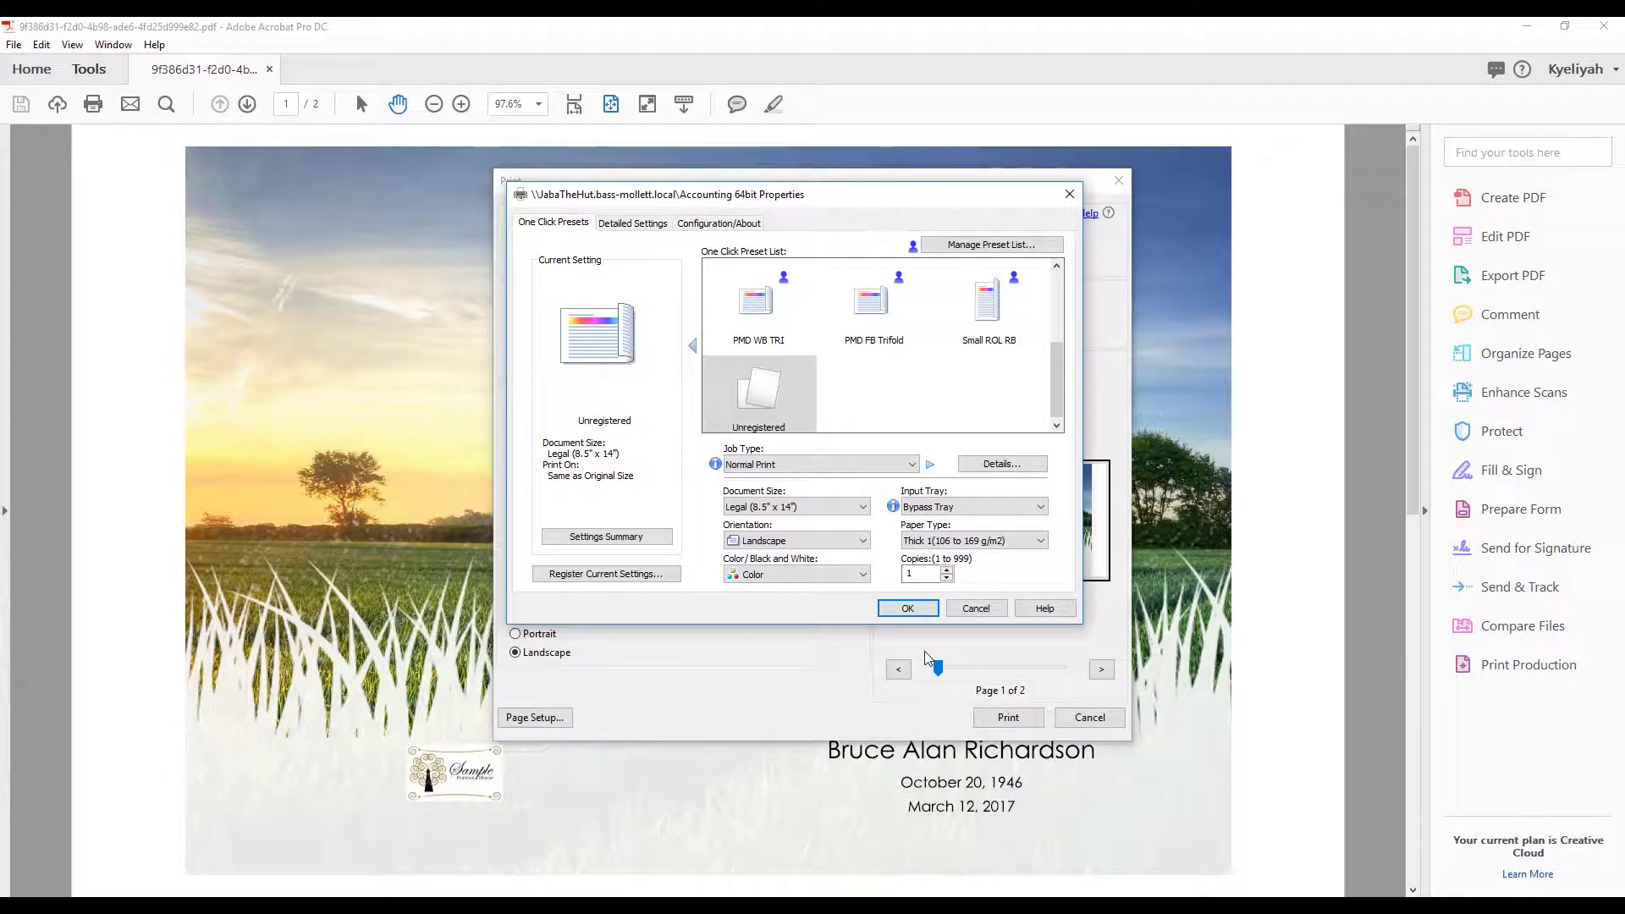
Cancel the Register Current Settings preset and confirm the printer properties with OK
{"action": "left_click", "coordinate": [618, 578]}
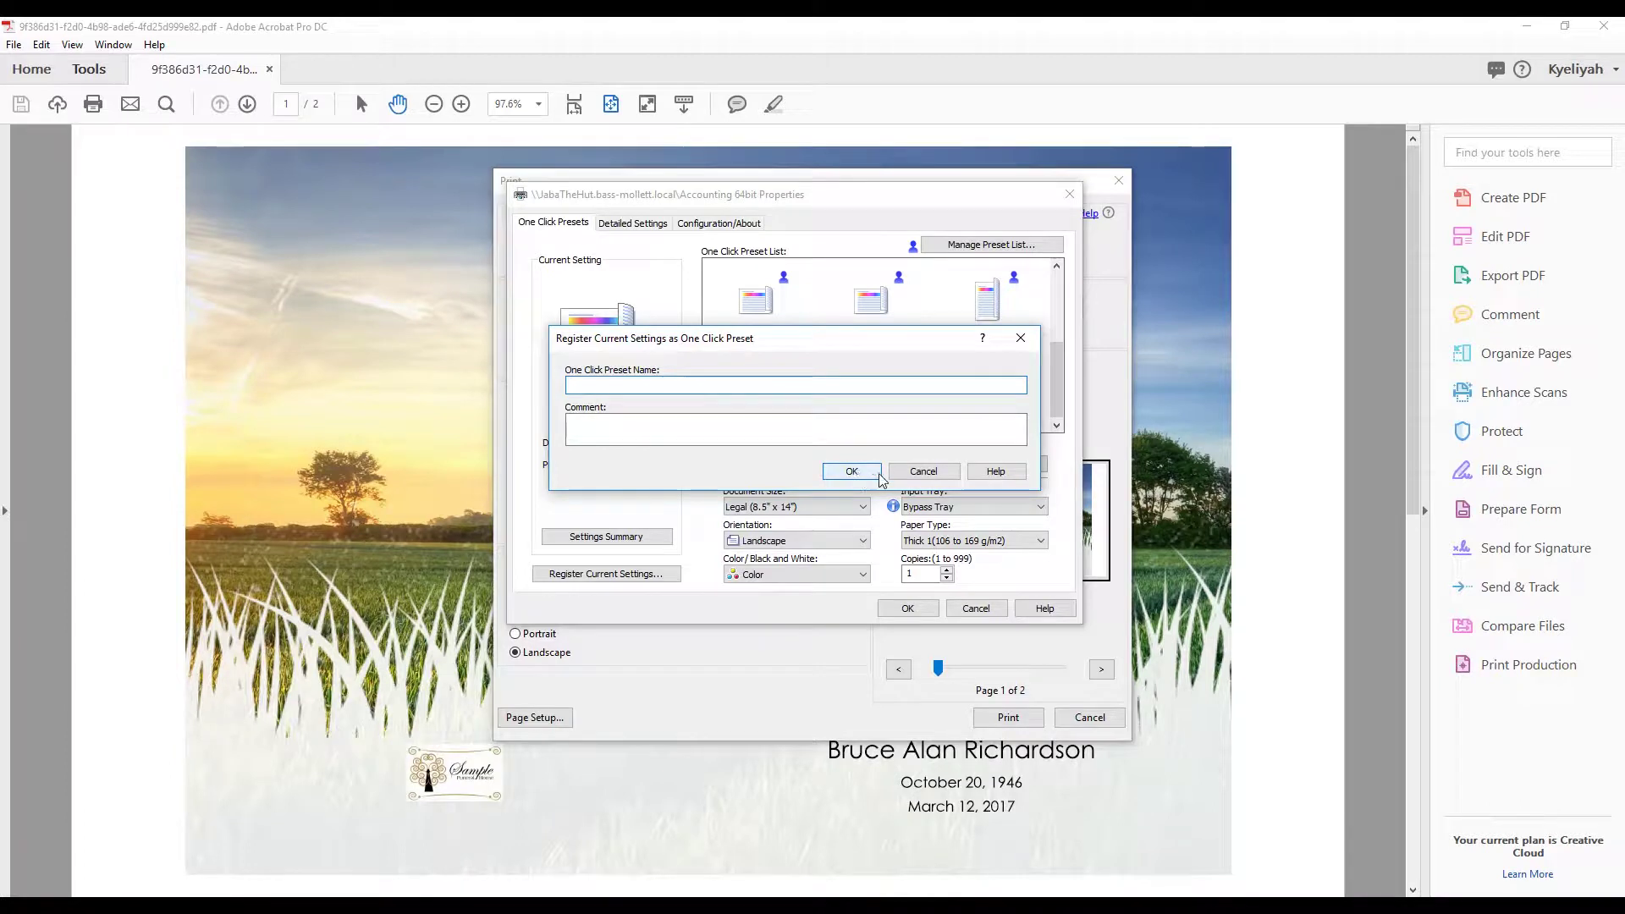
{"action": "left_click", "coordinate": [923, 471]}
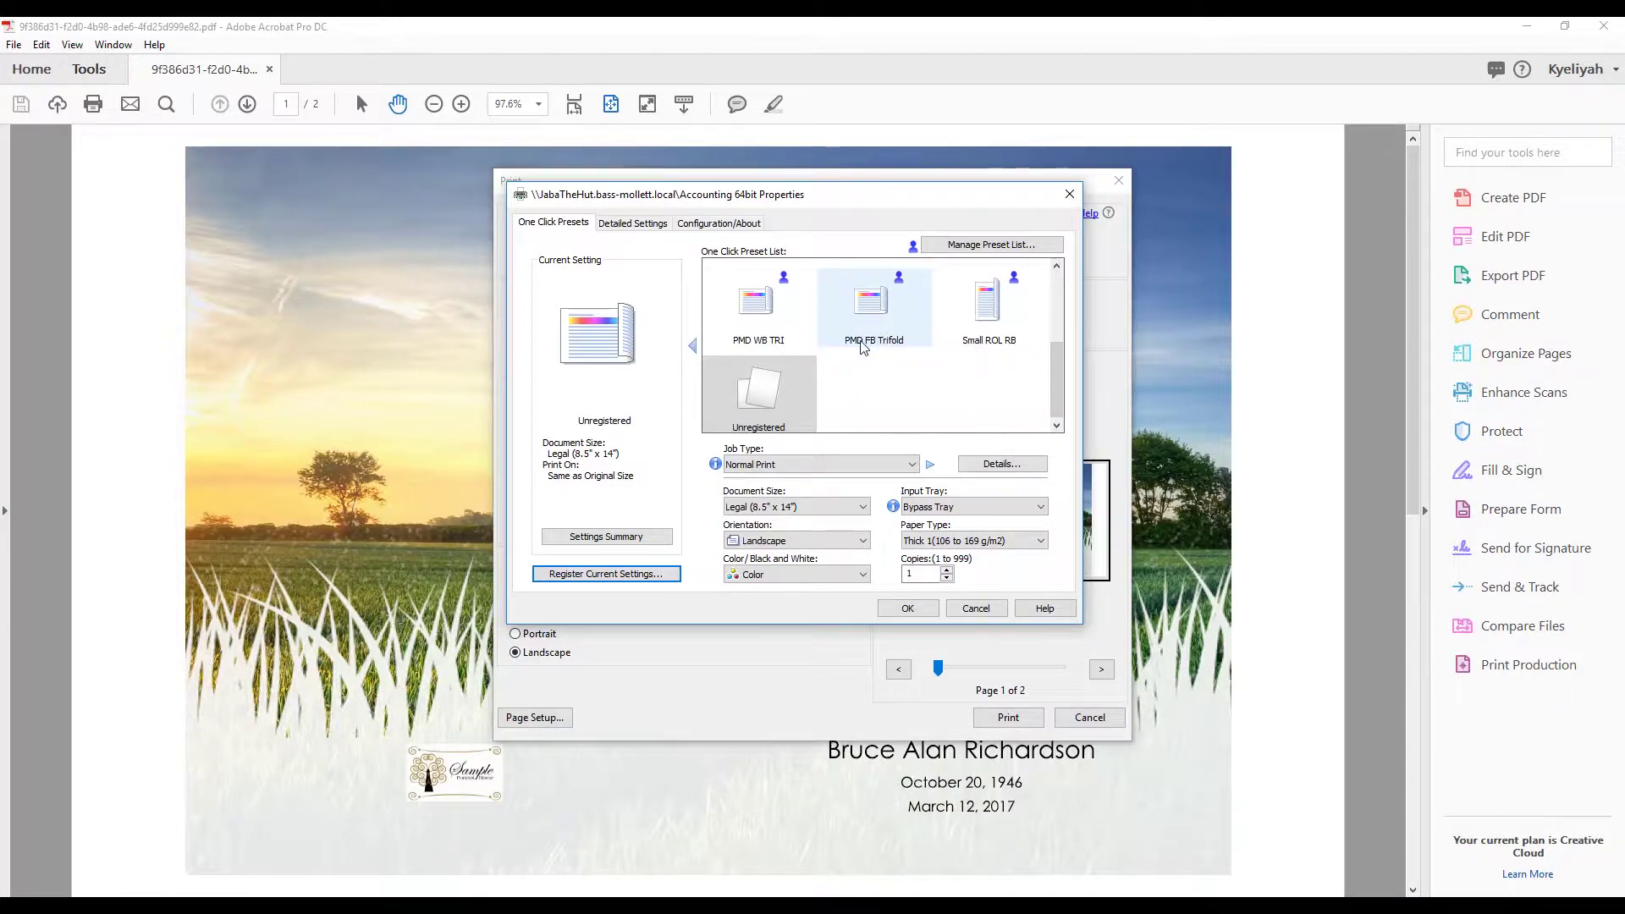
{"action": "left_click", "coordinate": [897, 609]}
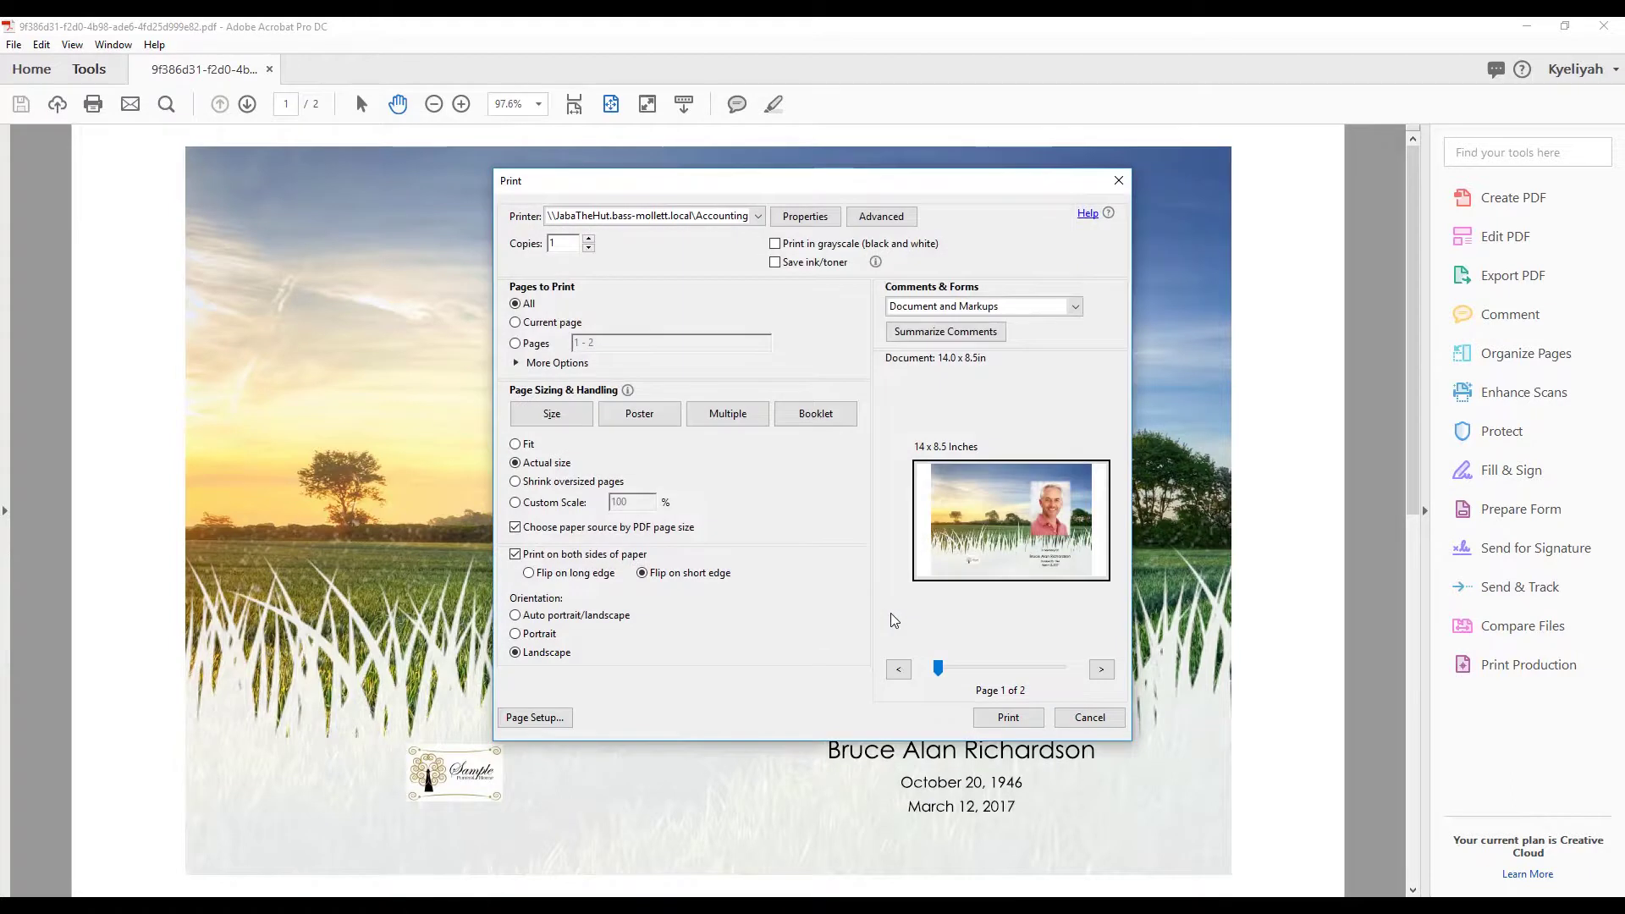